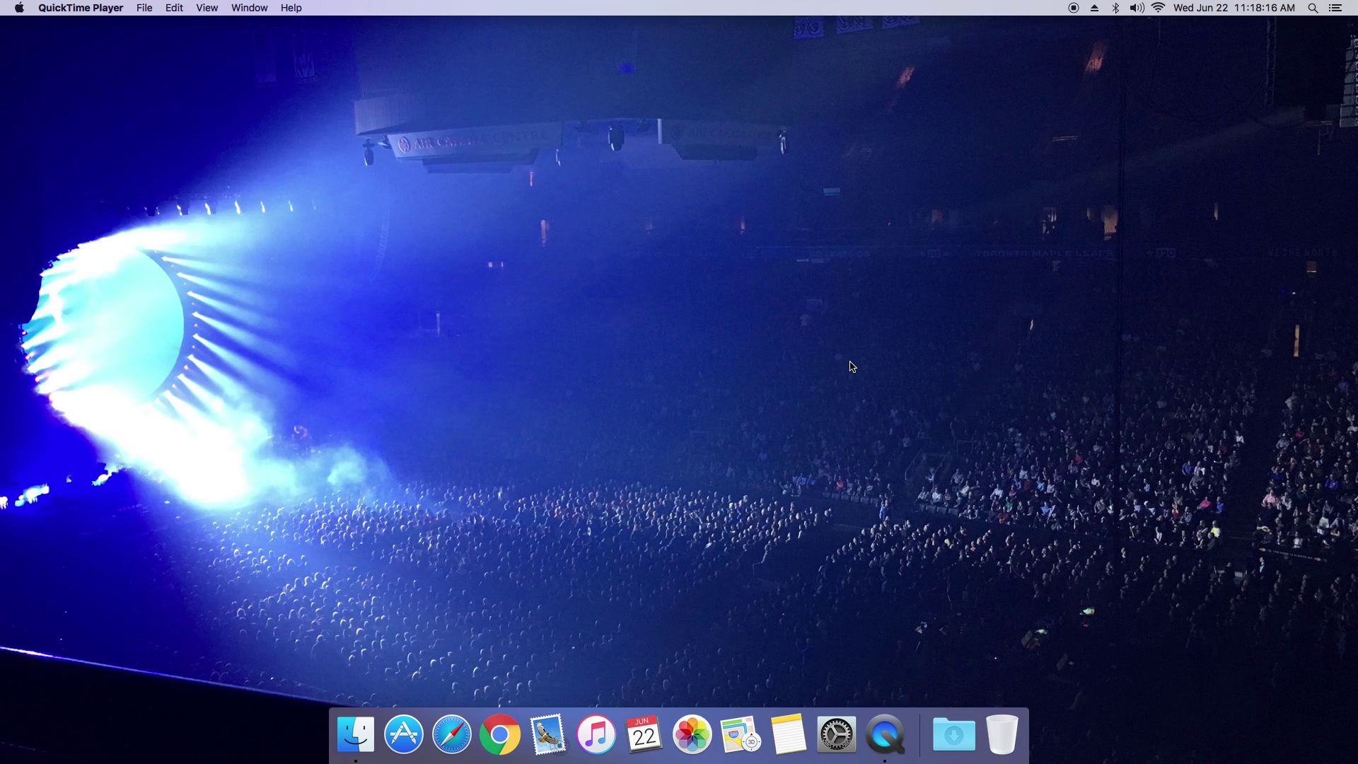
Step: In Security & Privacy, allow apps downloaded from Anywhere, then close System Preferences
{"action": "left_click", "coordinate": [834, 736]}
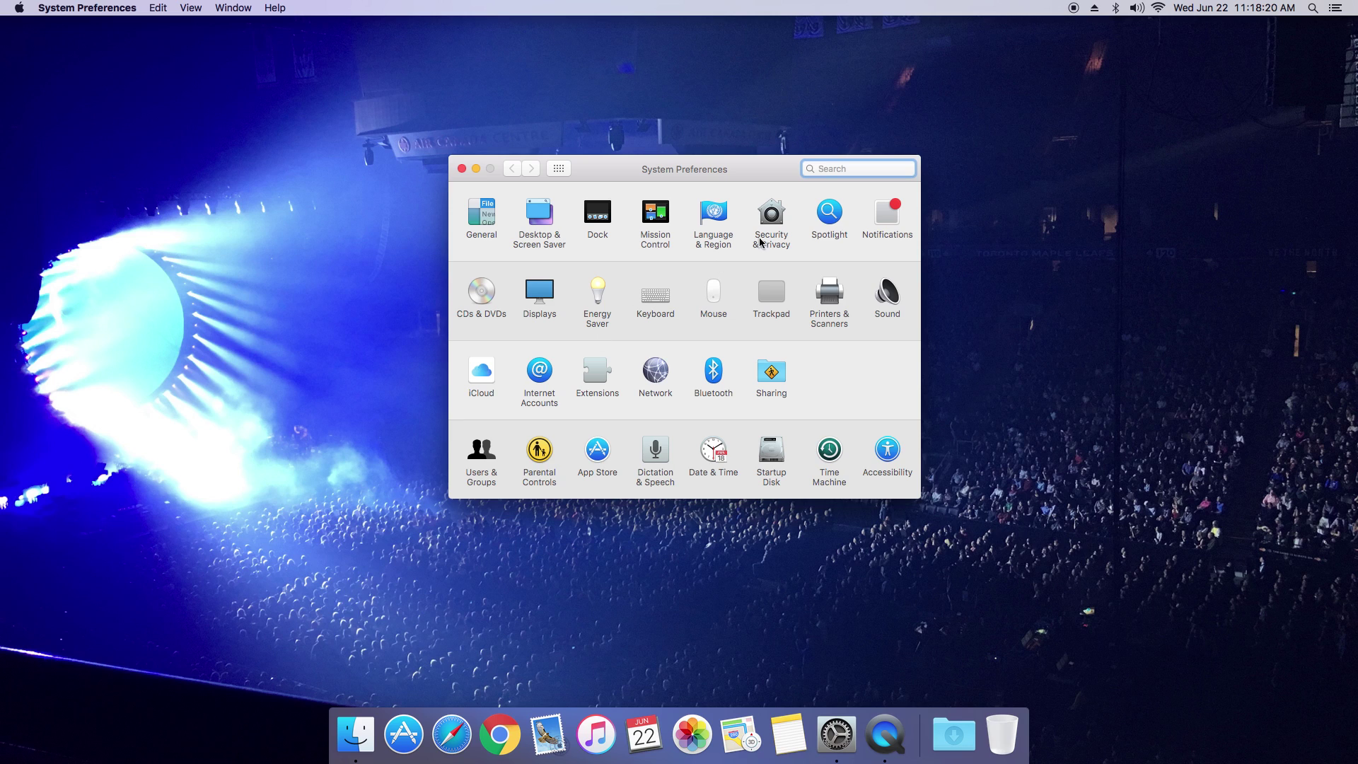
{"action": "left_click", "coordinate": [771, 216]}
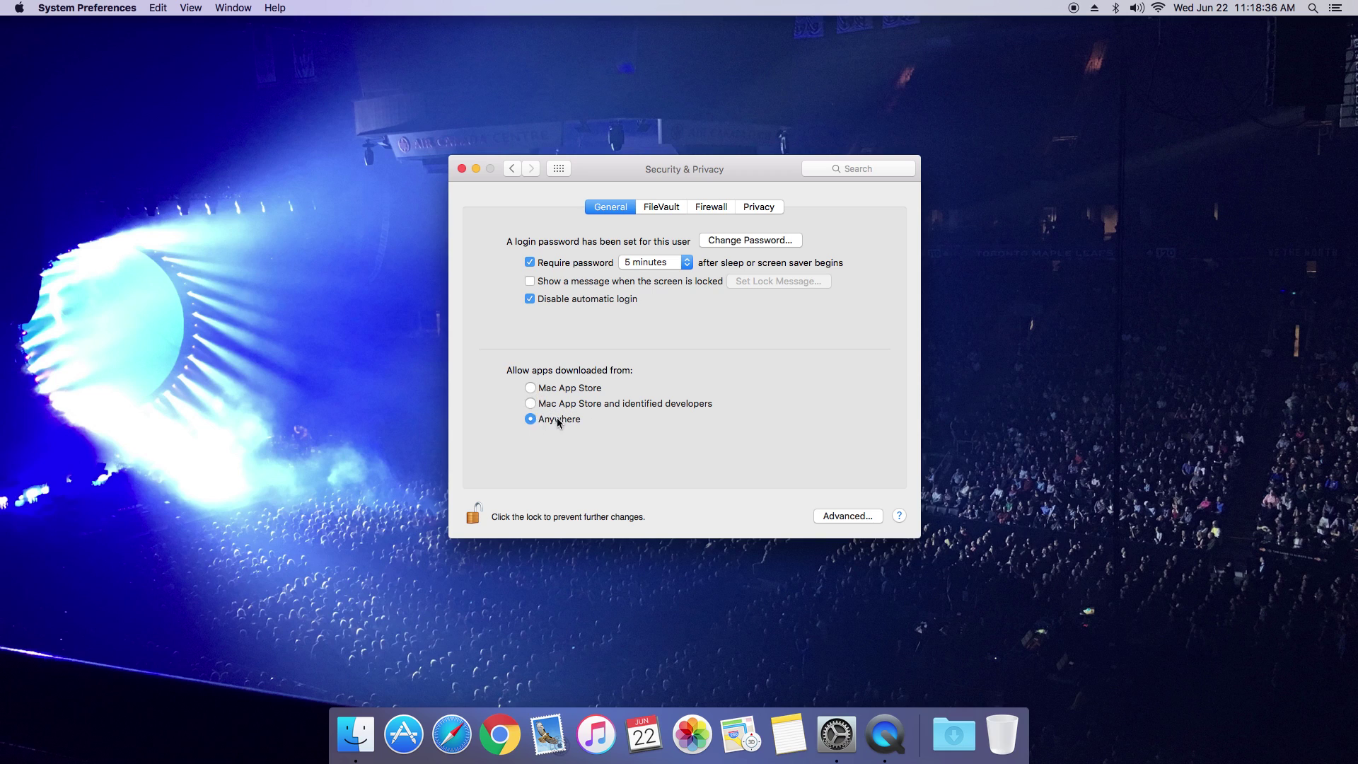
{"action": "left_click", "coordinate": [461, 169]}
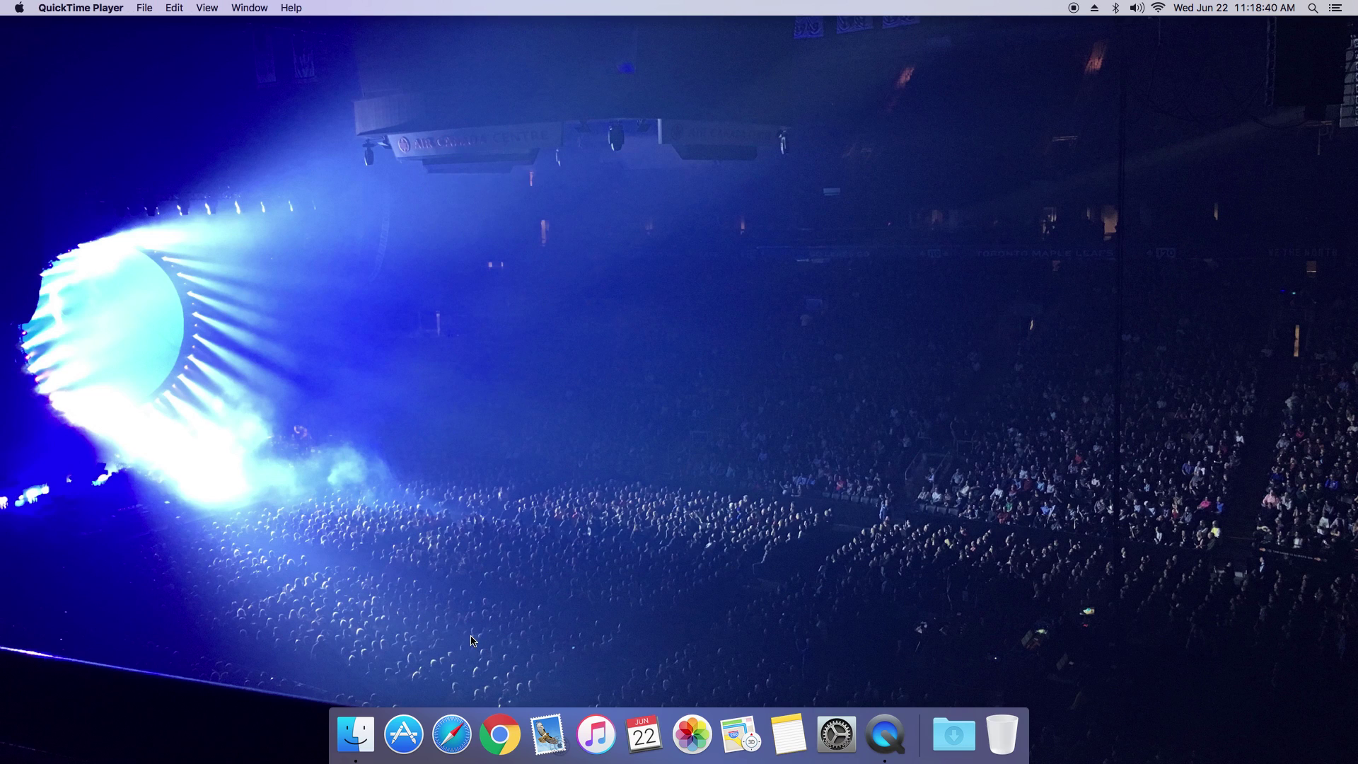
Step: Launch Chrome and search the web for 'carbon copy cloner'
{"action": "left_click", "coordinate": [494, 734]}
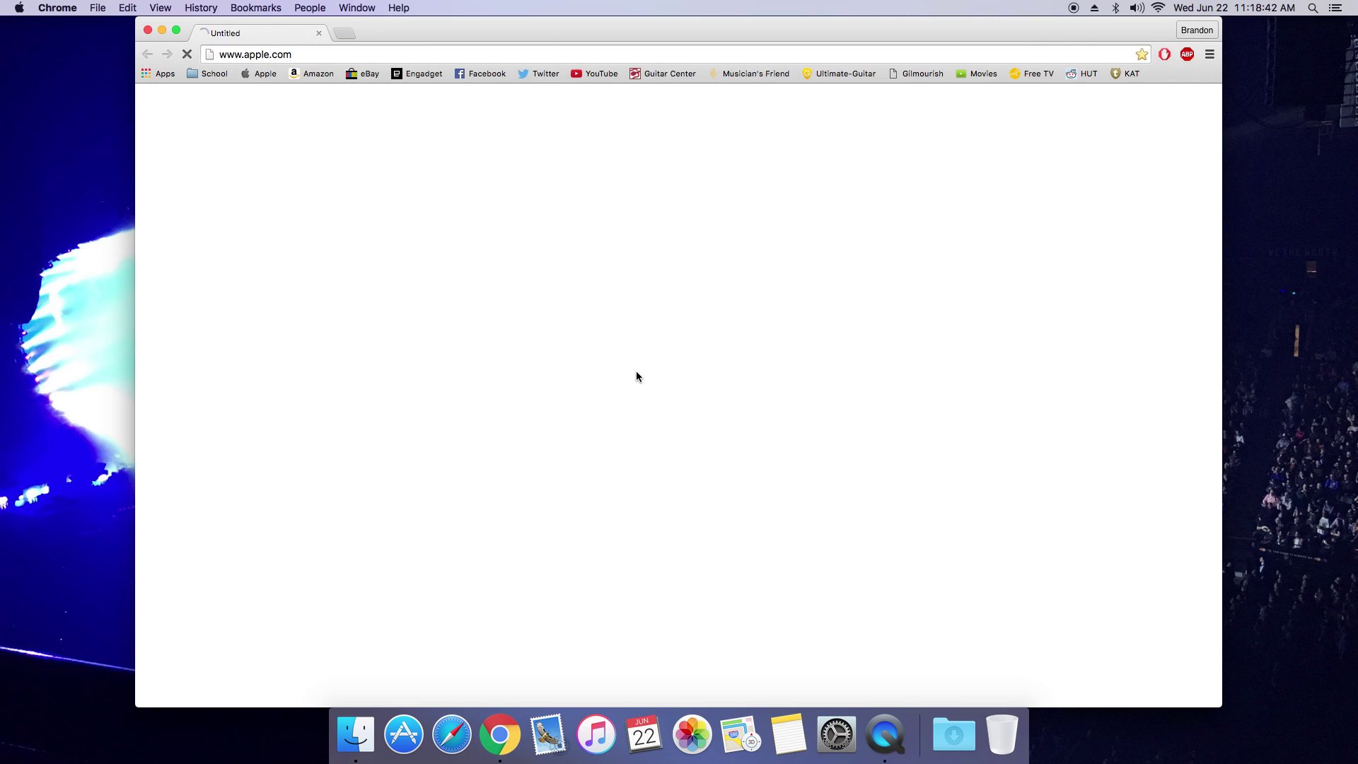
{"action": "left_click", "coordinate": [335, 55]}
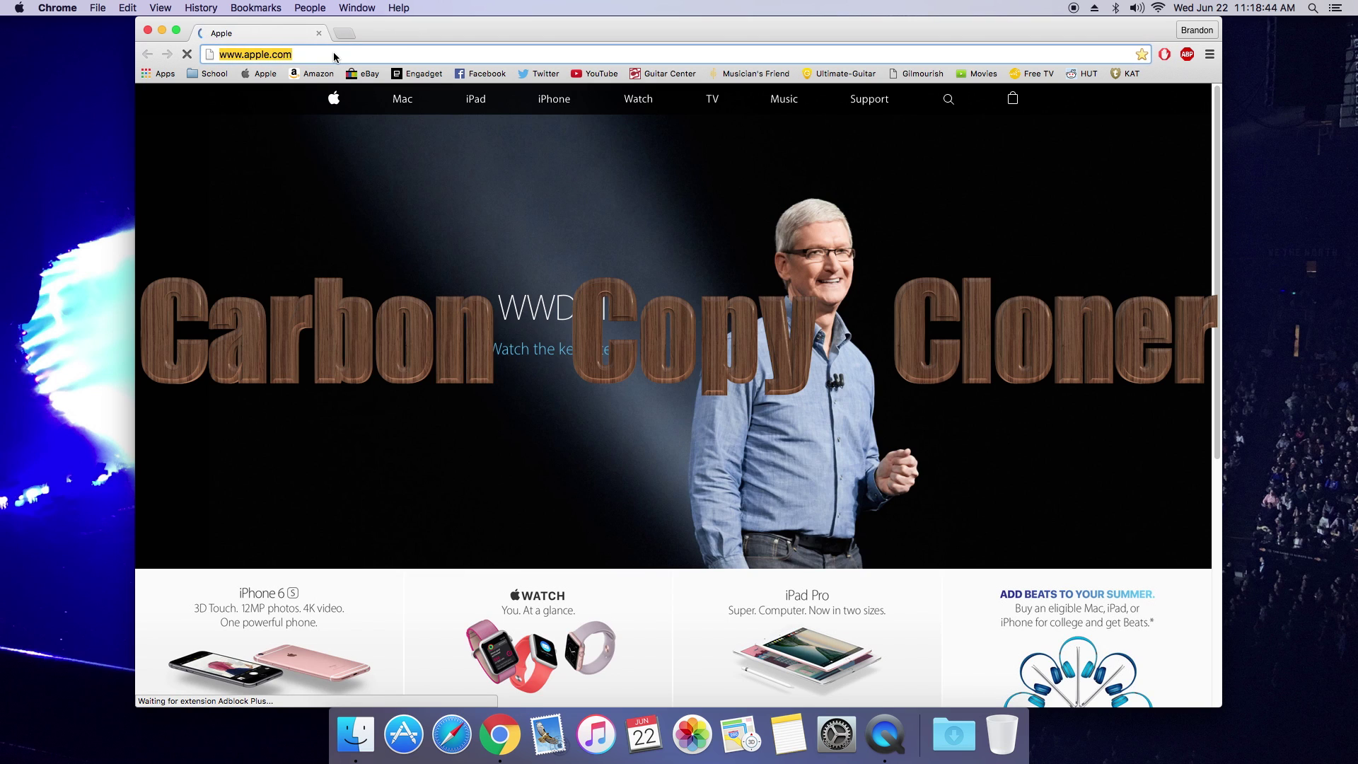
{"action": "type", "text": "car"}
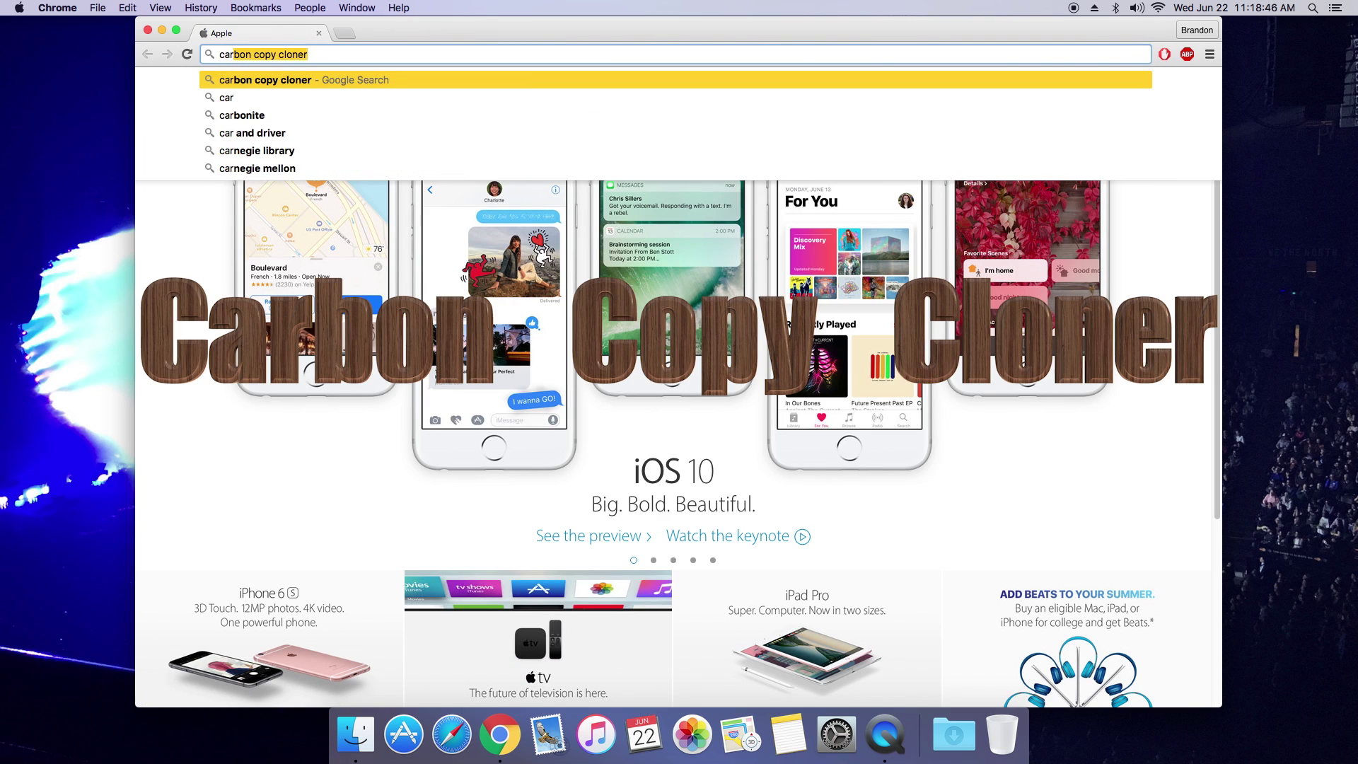
{"action": "key", "text": "Return"}
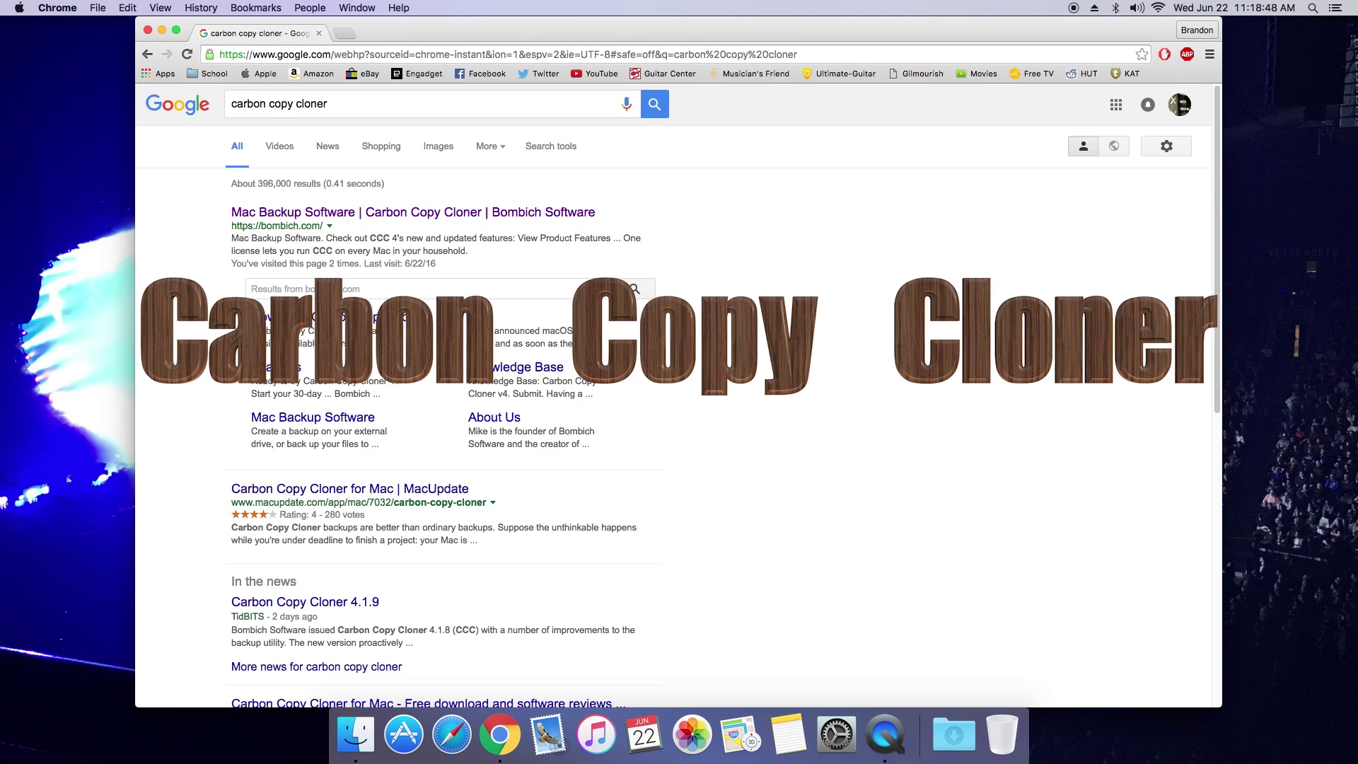
Step: Download ccc-4.1.9.4369.zip from bombich.com and close the Chrome window
{"action": "left_click", "coordinate": [299, 215]}
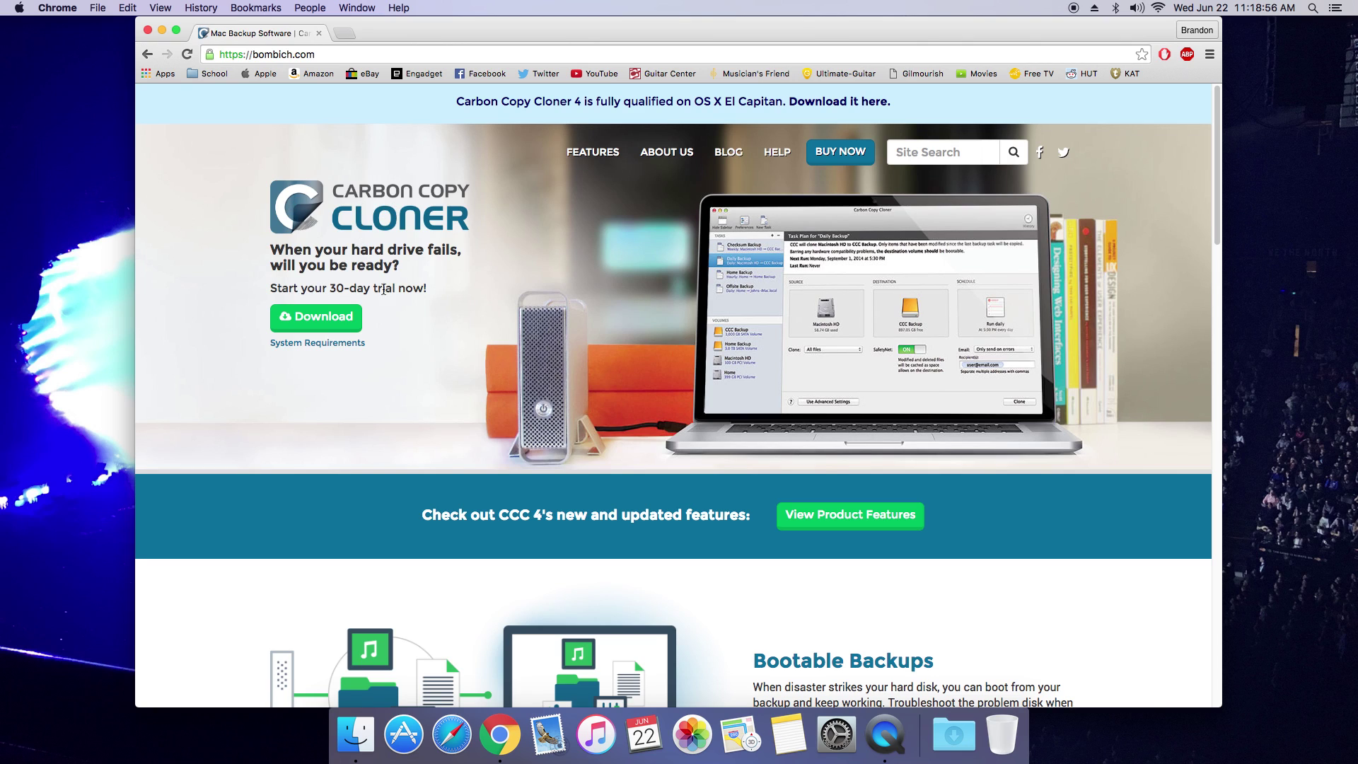
{"action": "left_click", "coordinate": [317, 324]}
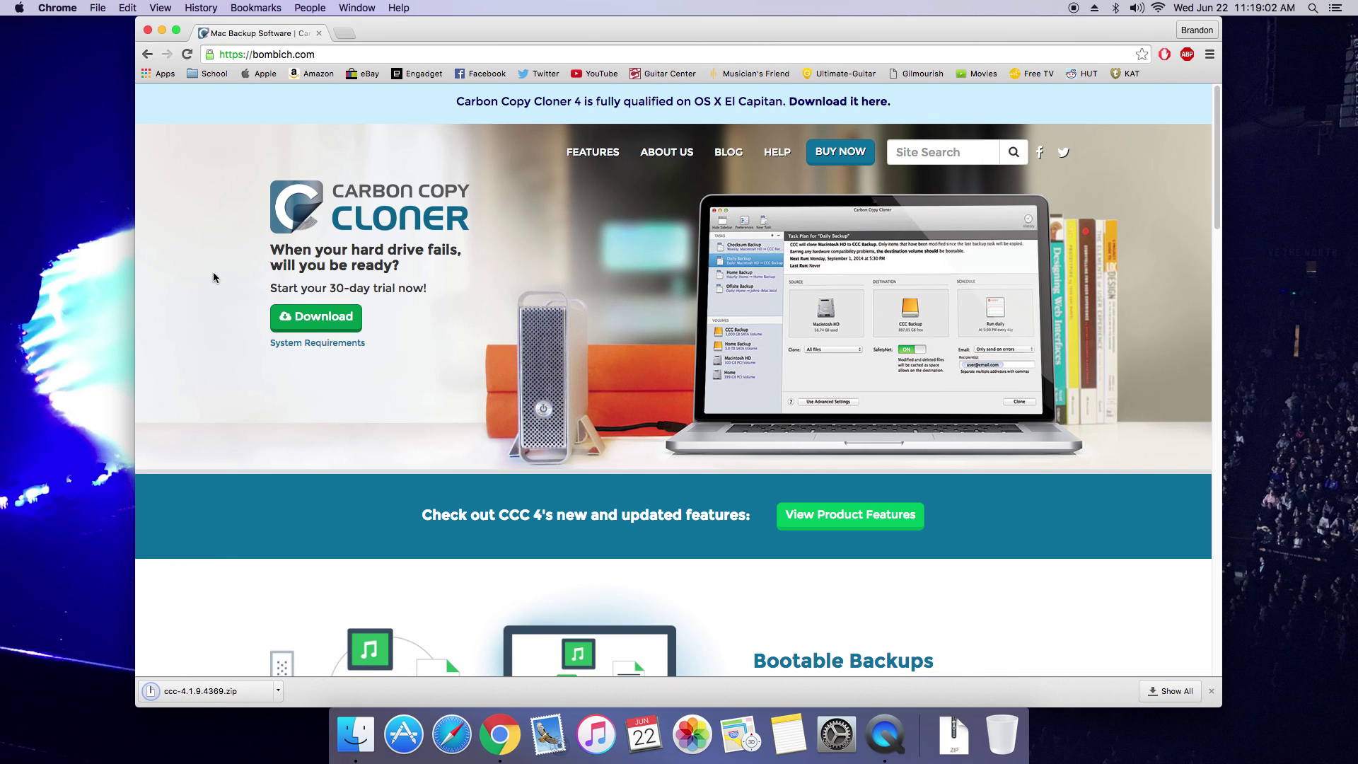
{"action": "left_click", "coordinate": [147, 30]}
Step: Extract the downloaded zip and launch Carbon Copy Cloner, approving the Internet-download warning
{"action": "left_click", "coordinate": [938, 741]}
{"action": "left_click", "coordinate": [950, 684]}
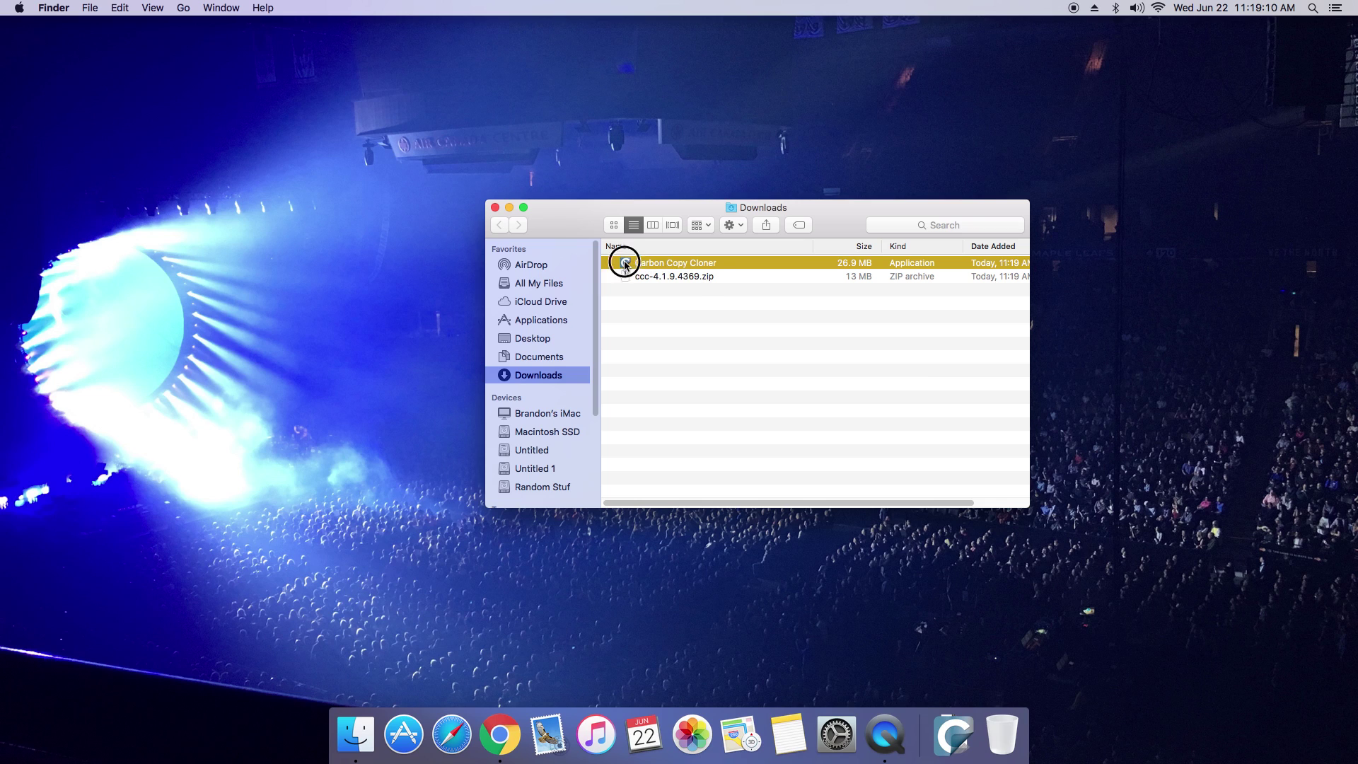
{"action": "double_click", "coordinate": [625, 263]}
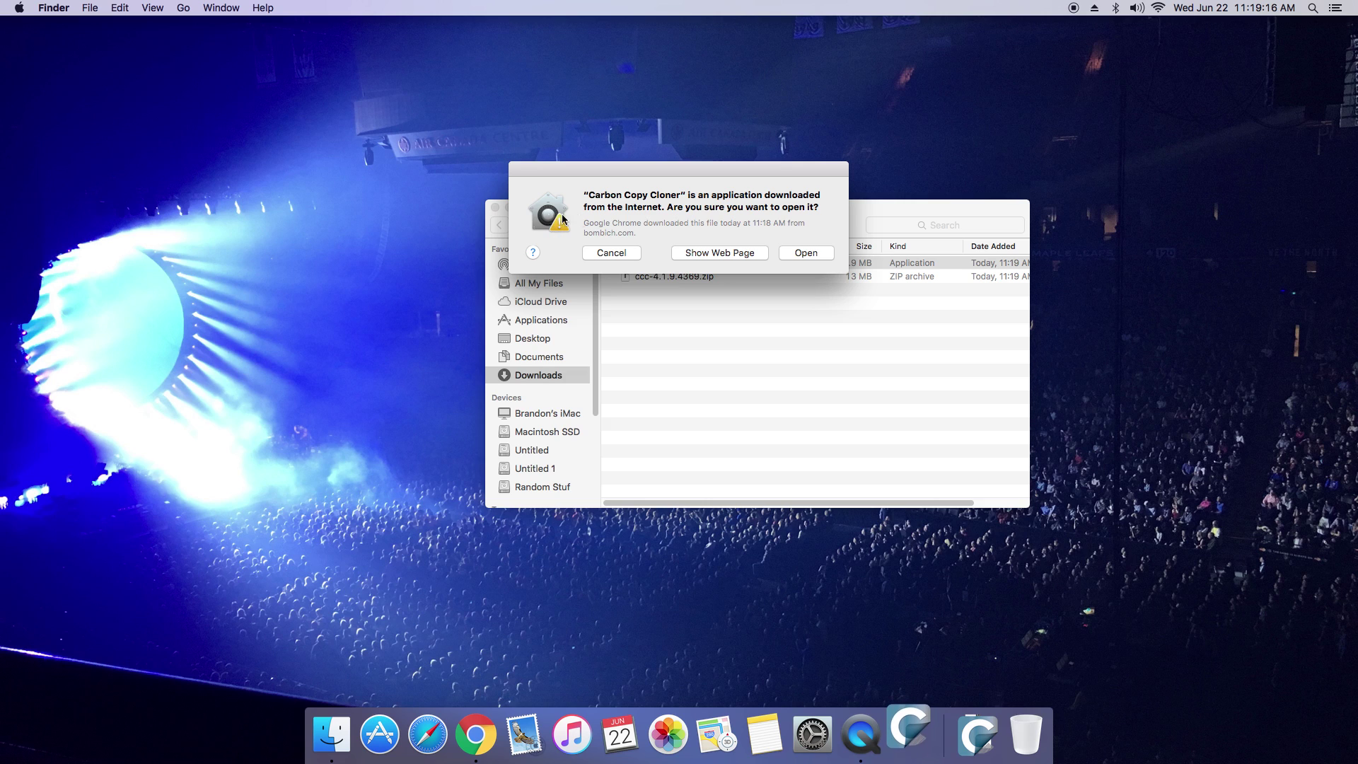
{"action": "left_click", "coordinate": [798, 253]}
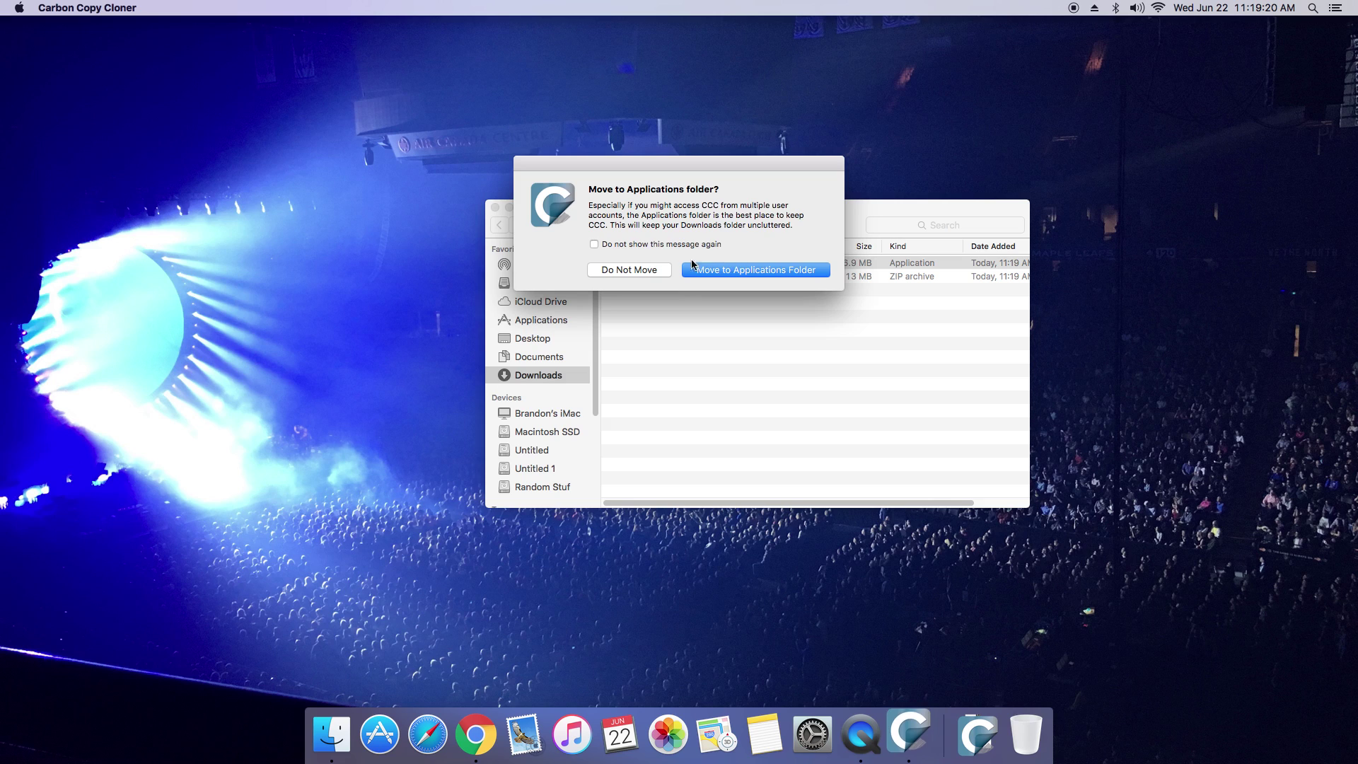
Step: Keep Carbon Copy Cloner in Downloads instead of Applications and start the 30-day trial
{"action": "left_click", "coordinate": [622, 274]}
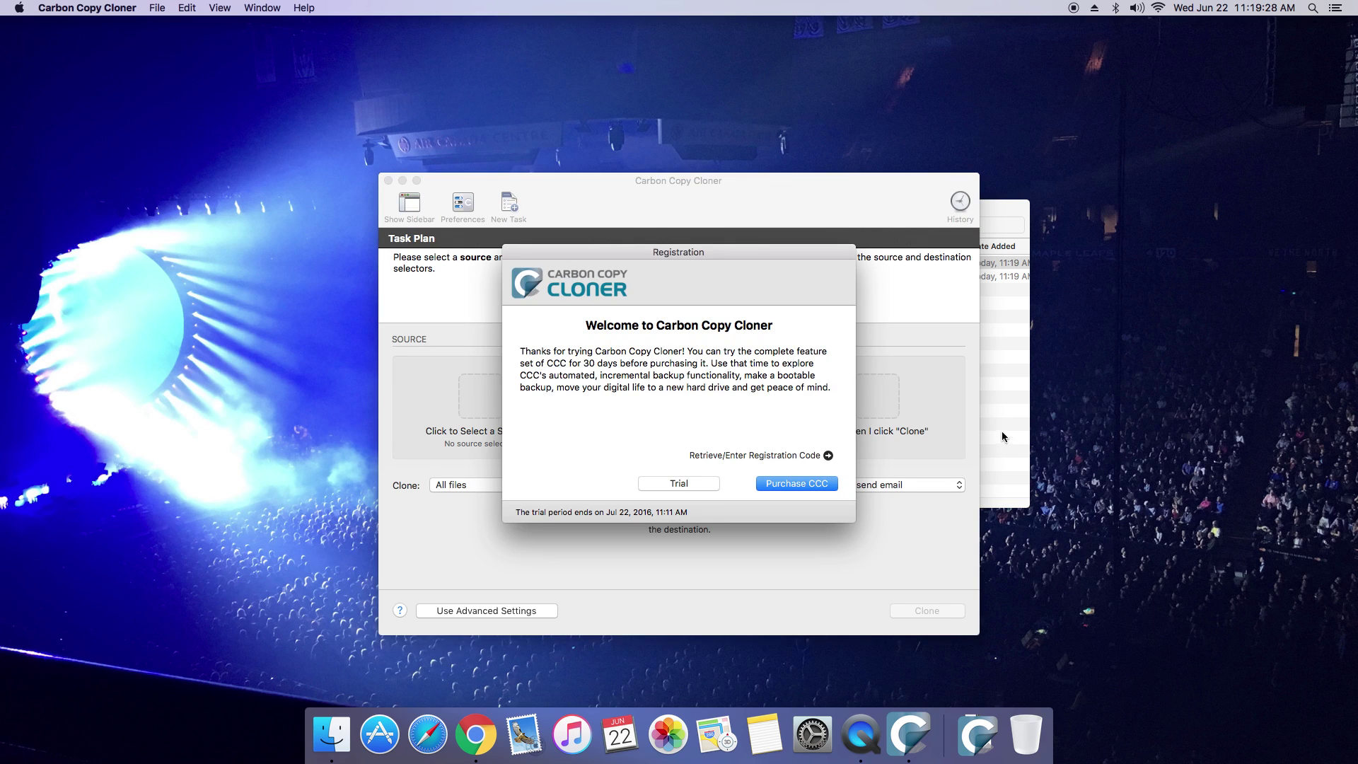
{"action": "left_click", "coordinate": [683, 483]}
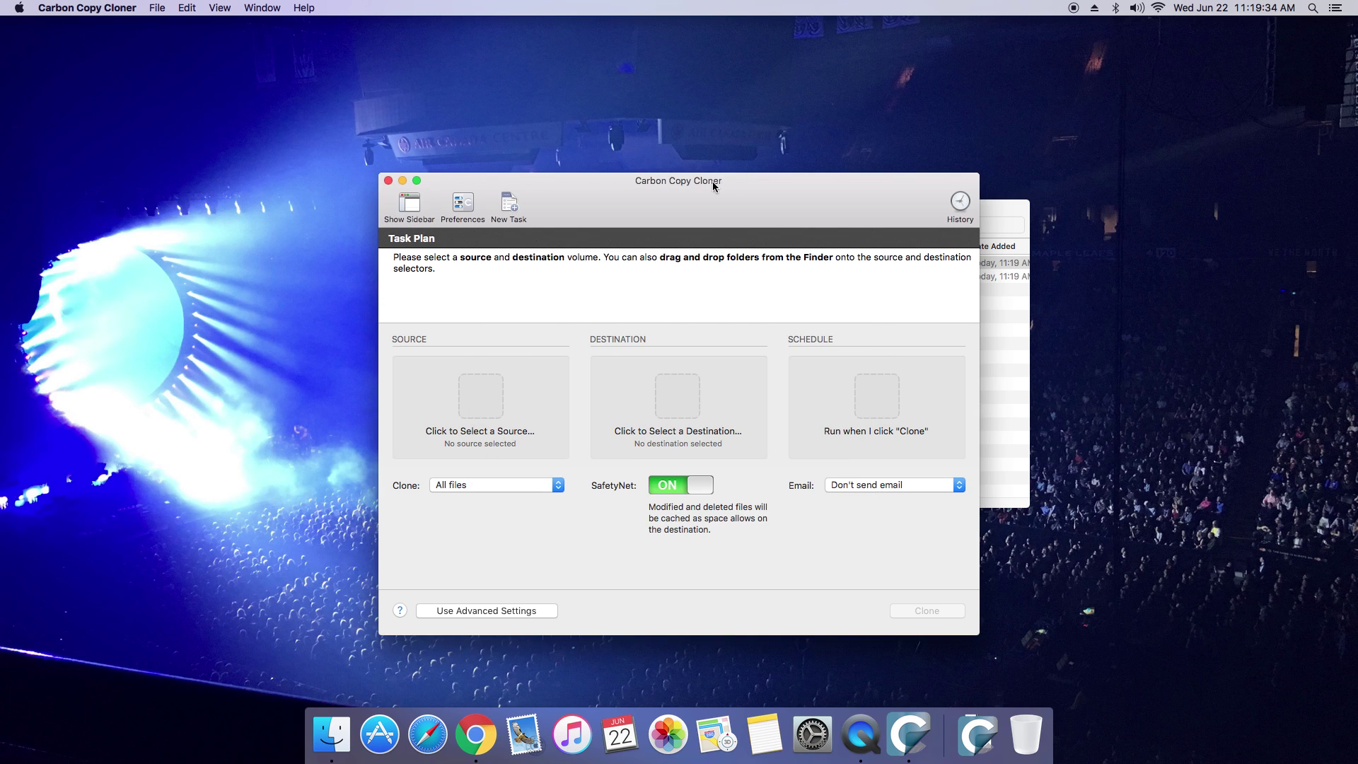
{"action": "left_click_drag", "start_coordinate": [712, 181], "coordinate": [708, 110]}
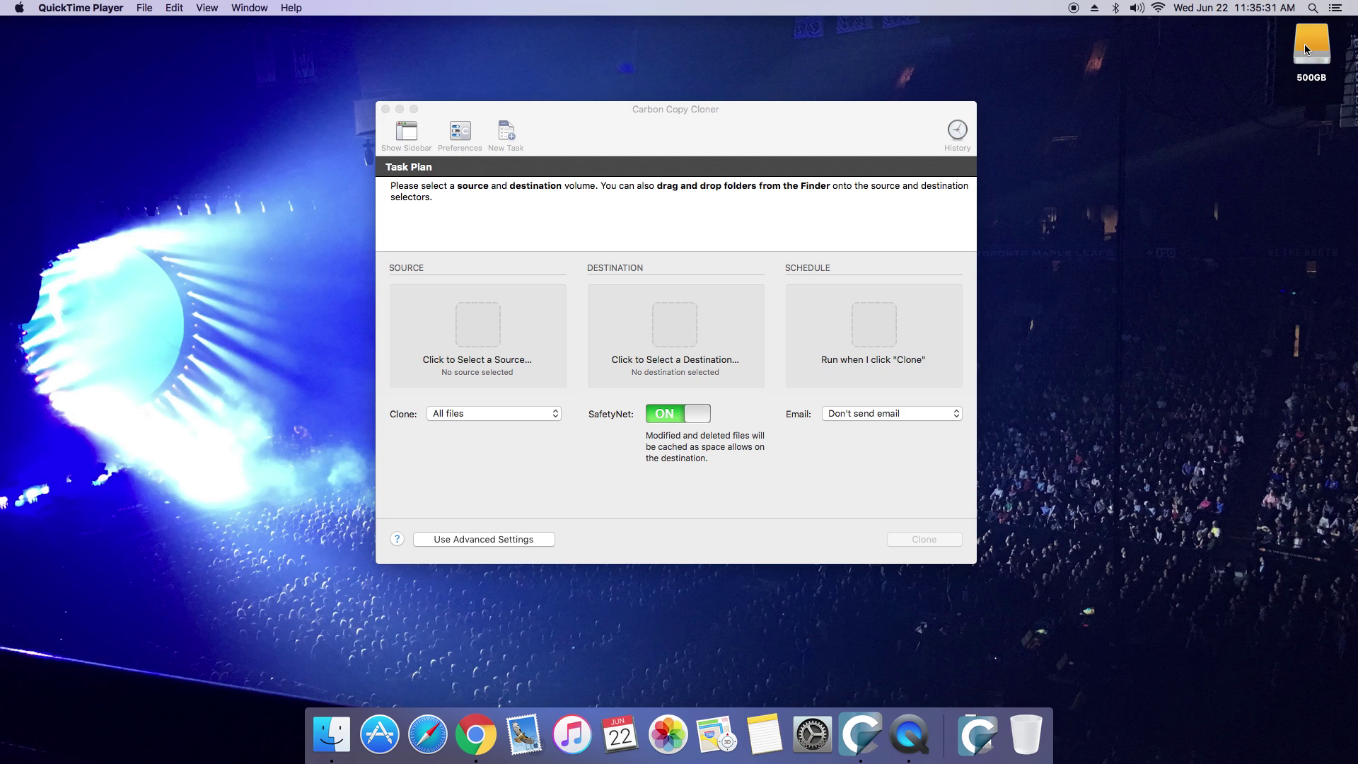
Step: Launch Disk Utility through Spotlight and open the Erase dialog for the ASMT 2105 Media disk
{"action": "left_click", "coordinate": [1314, 9]}
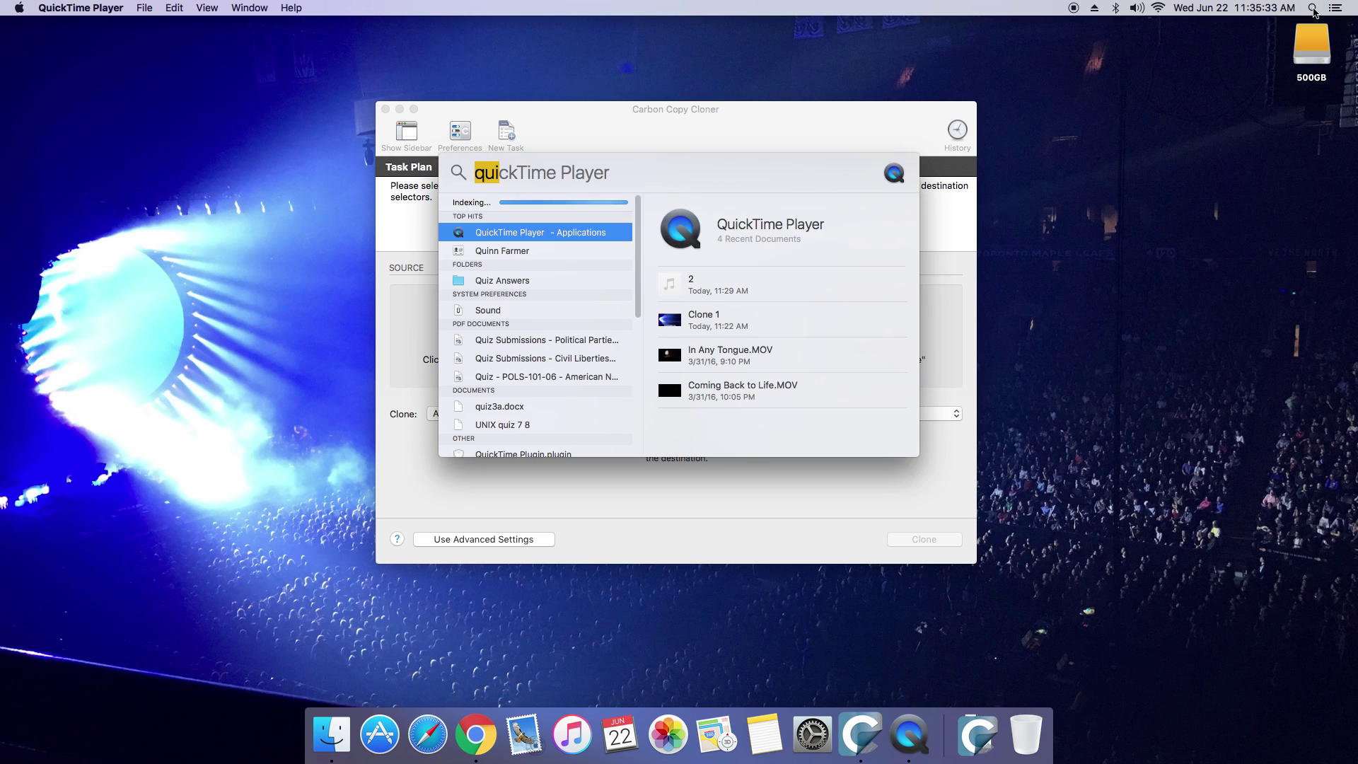
{"action": "type", "text": "disk"}
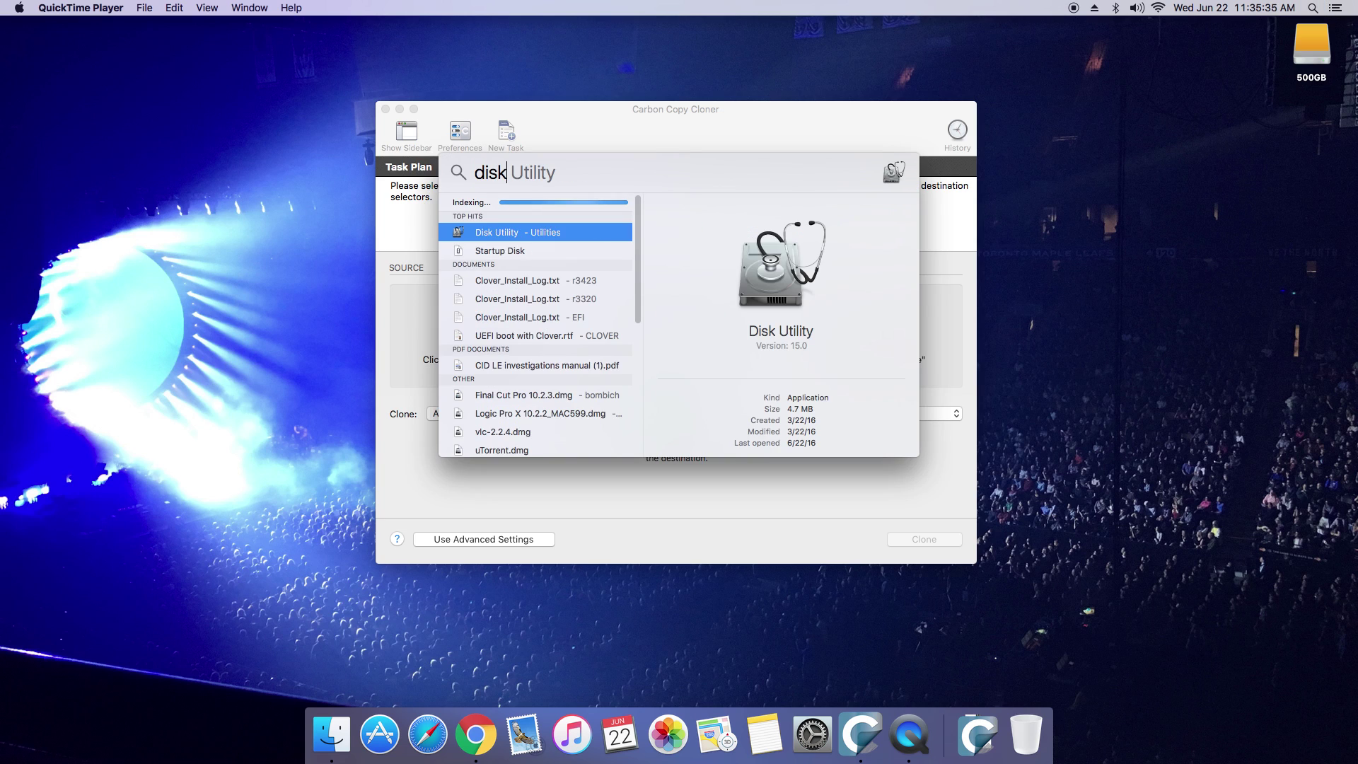
{"action": "key", "text": "Return"}
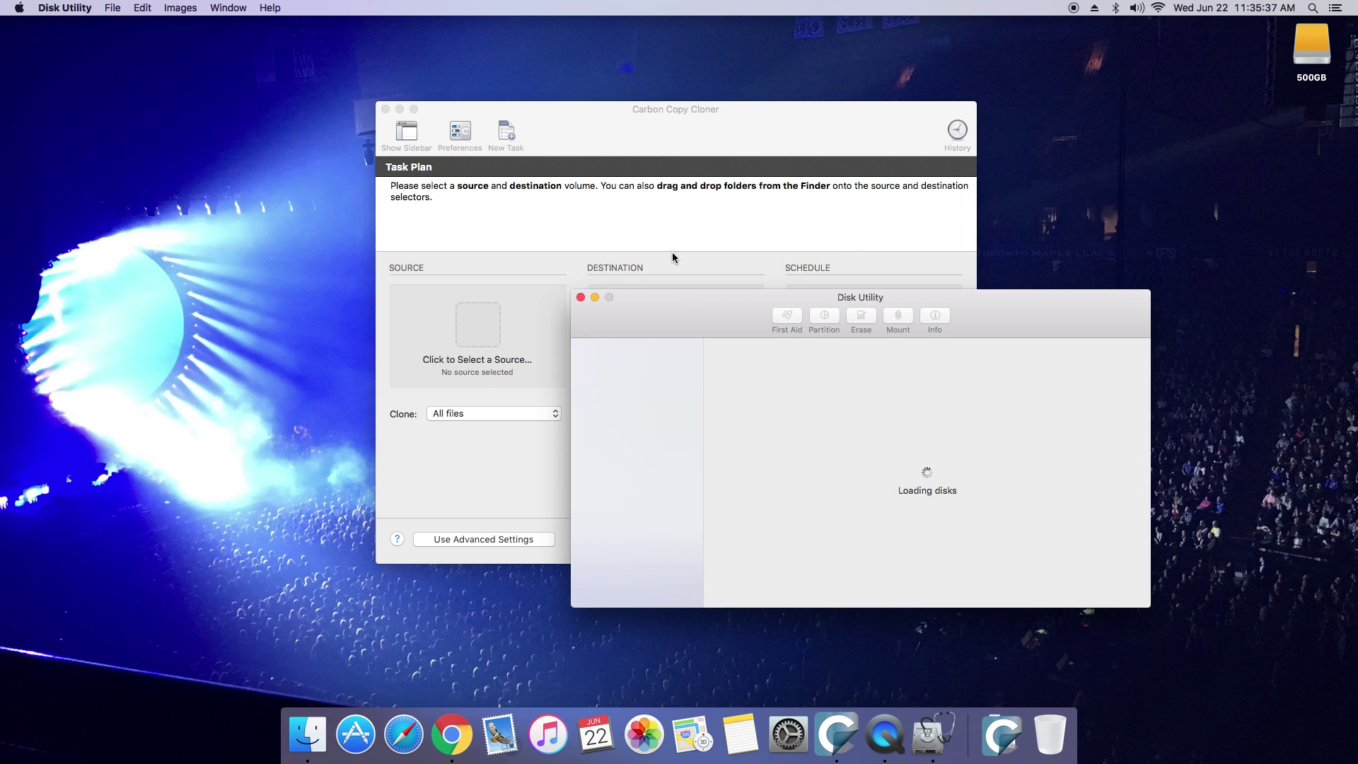
{"action": "left_click_drag", "start_coordinate": [690, 311], "coordinate": [542, 199]}
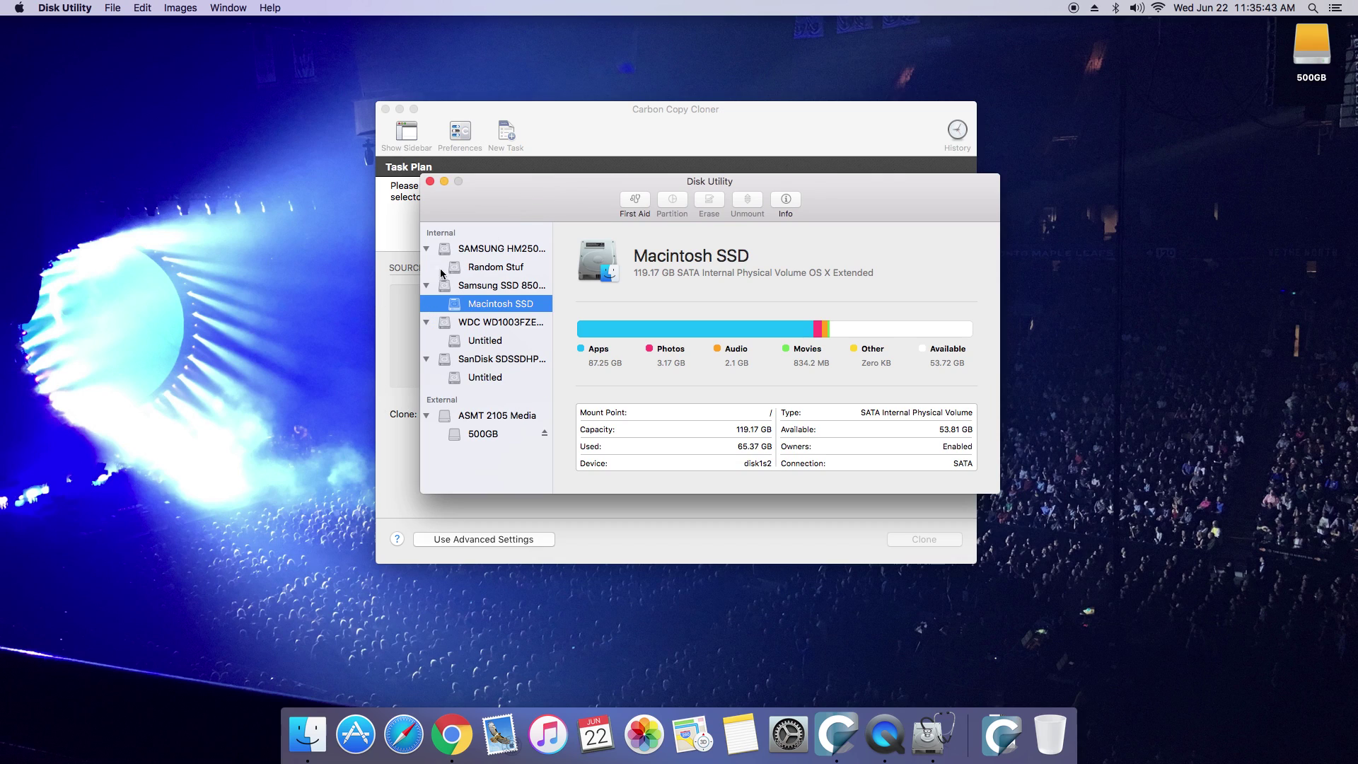
{"action": "left_click", "coordinate": [495, 421]}
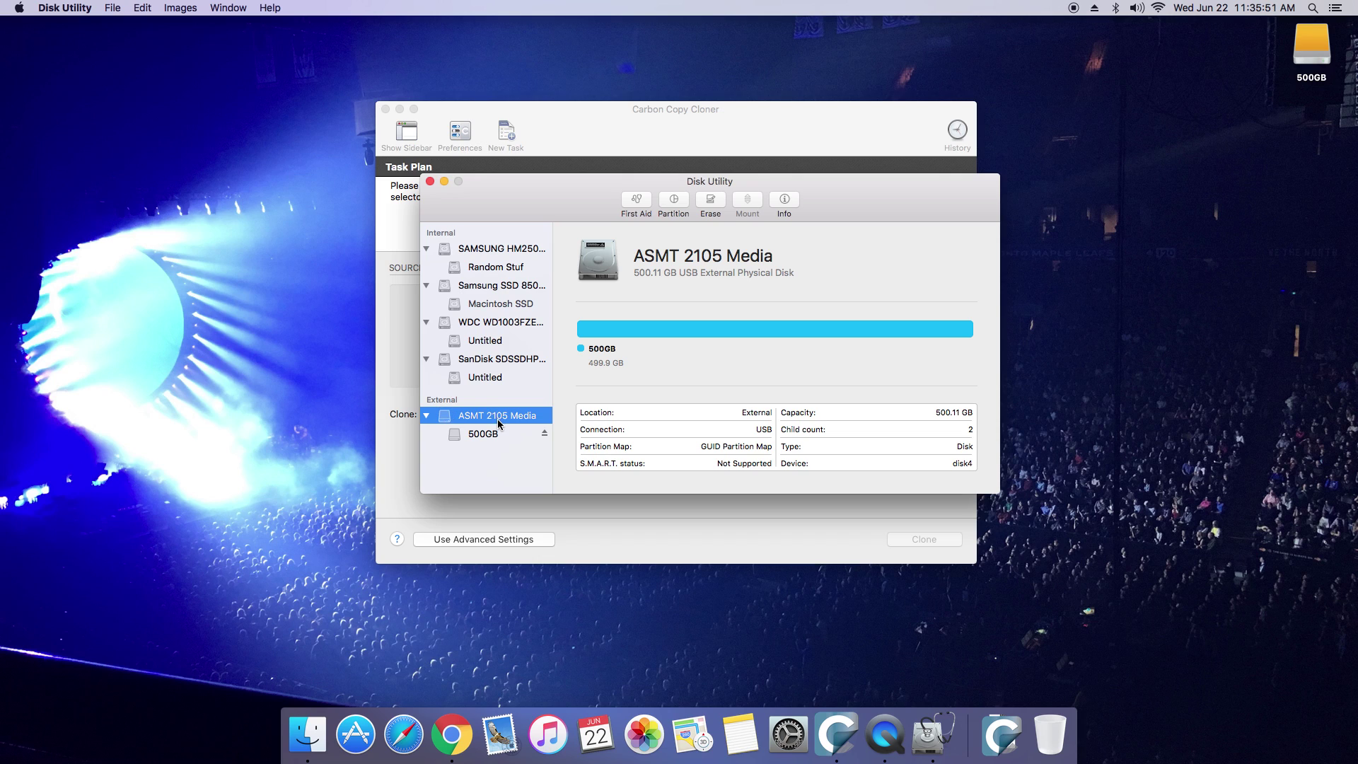
{"action": "left_click", "coordinate": [708, 206]}
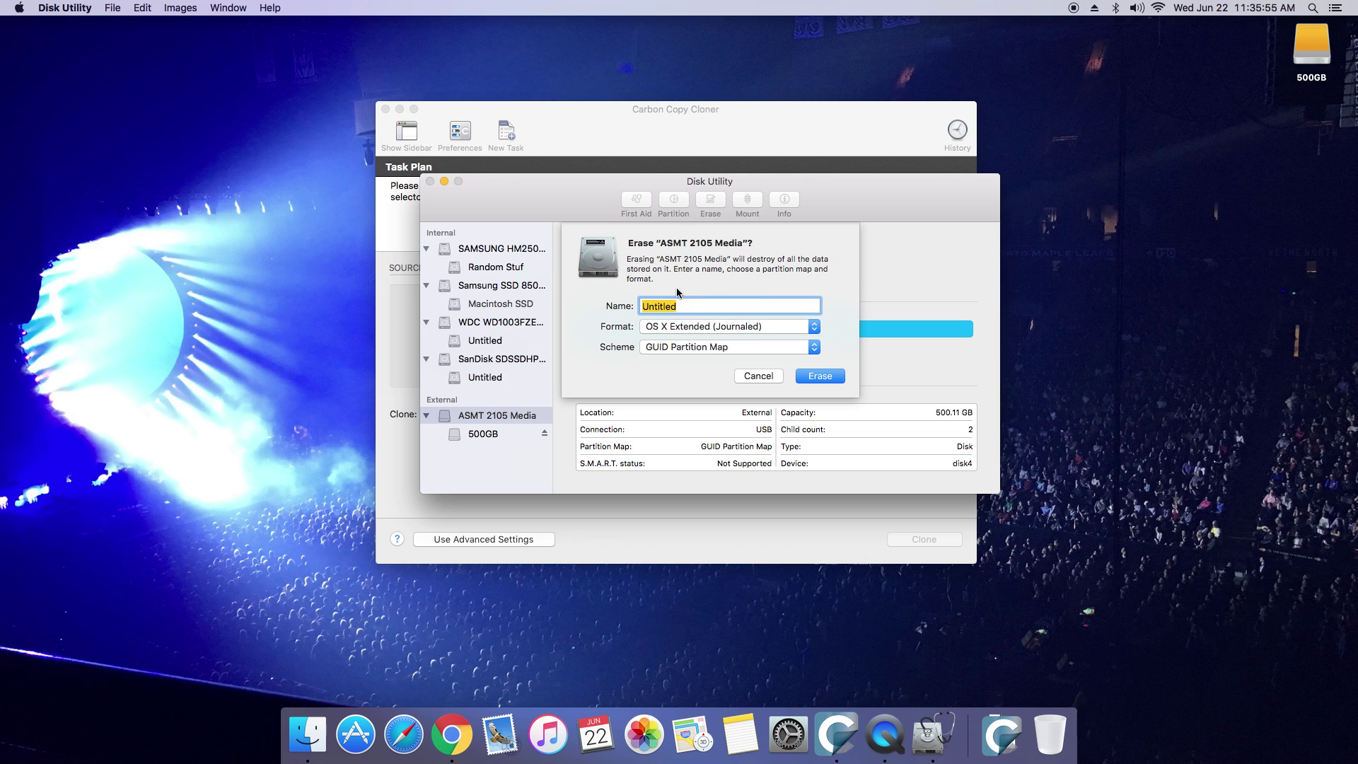
Step: Erase the disk as OS X Extended (Journaled), GUID Partition Map, named 'Backup', declining Time Machine
{"action": "left_click", "coordinate": [702, 329]}
{"action": "left_click", "coordinate": [731, 325]}
{"action": "left_click", "coordinate": [669, 352]}
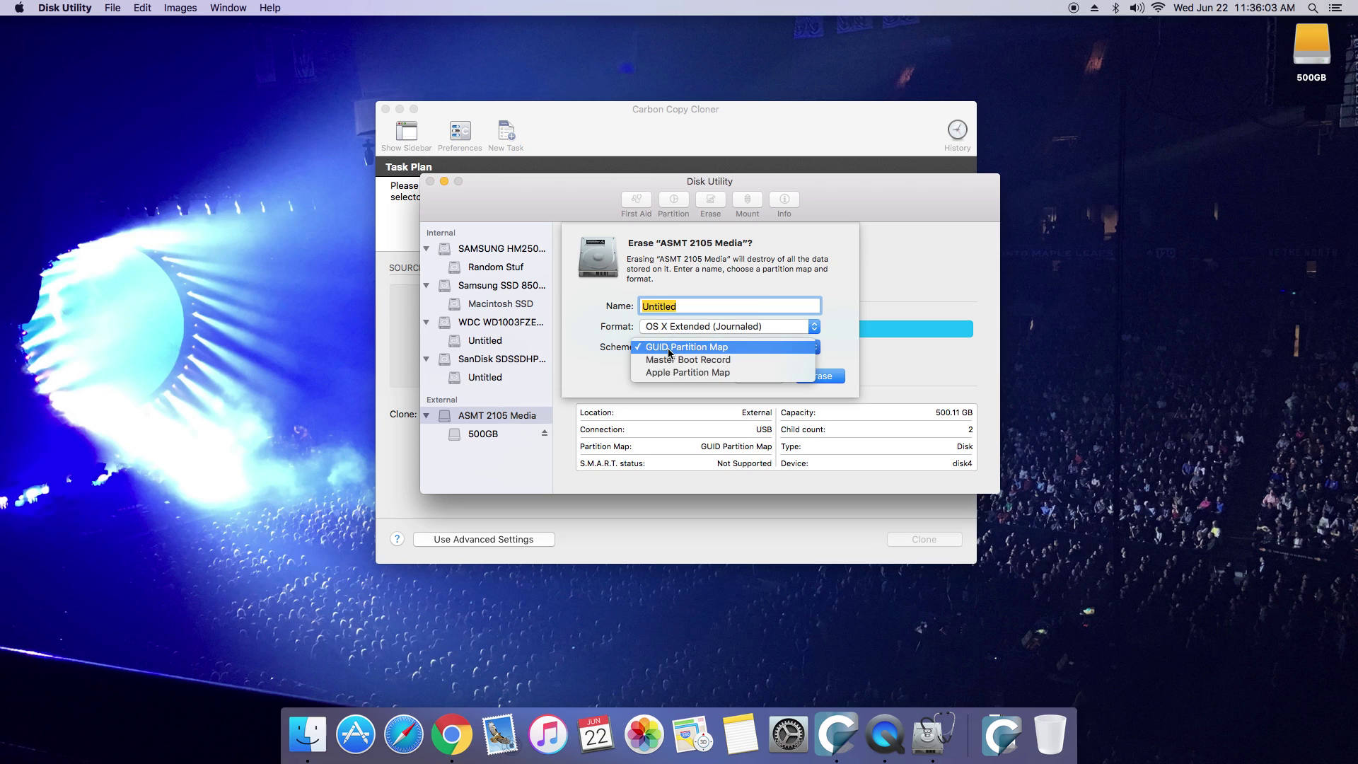
{"action": "left_click", "coordinate": [601, 365]}
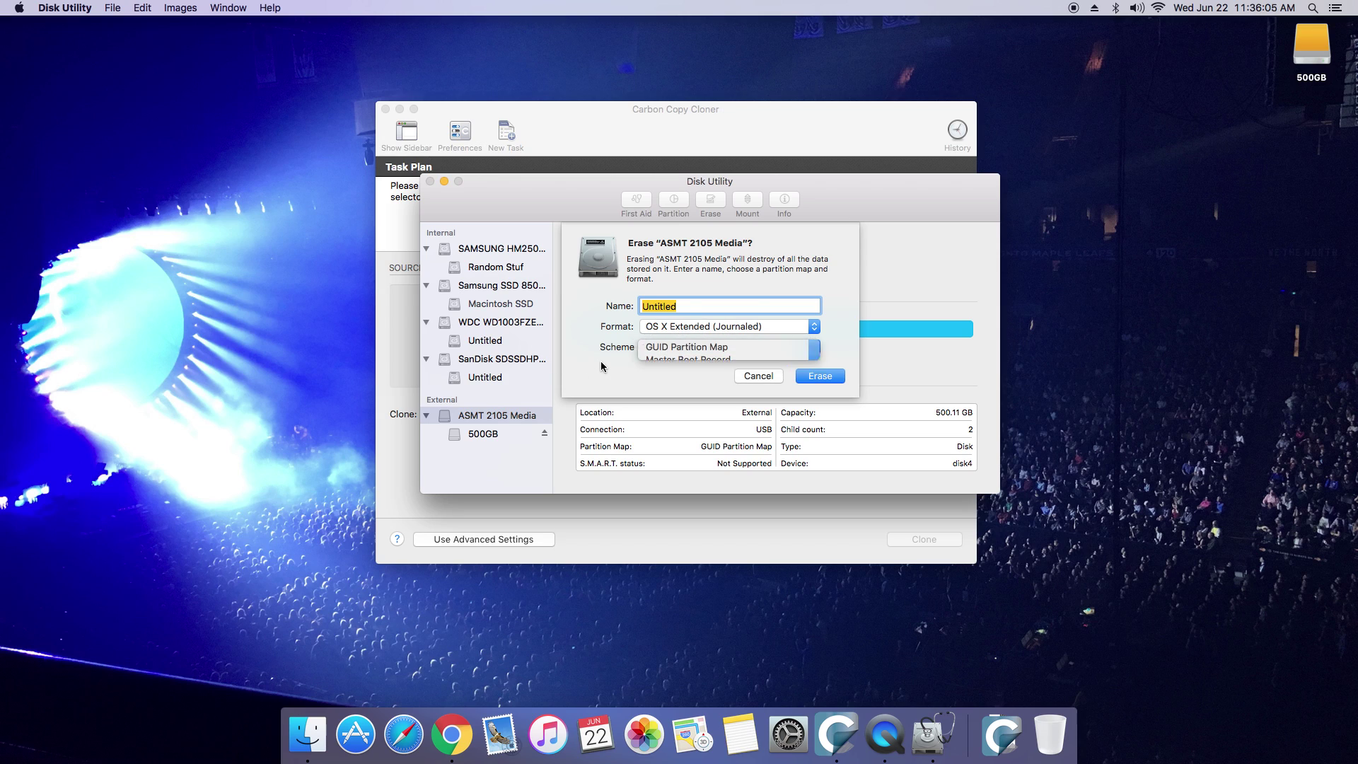
{"action": "double_click", "coordinate": [706, 306]}
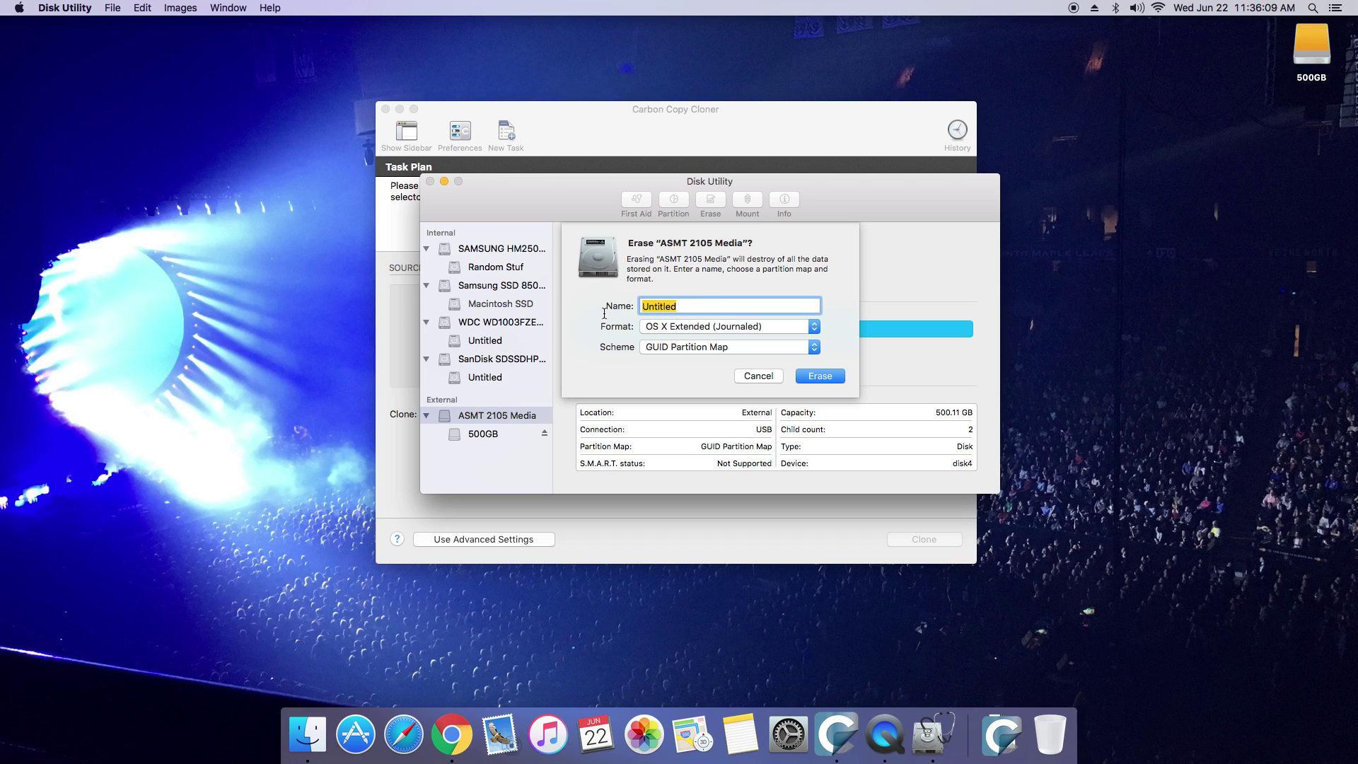
{"action": "type", "text": "Bak"}
{"action": "type", "text": "kup"}
{"action": "left_click", "coordinate": [824, 376]}
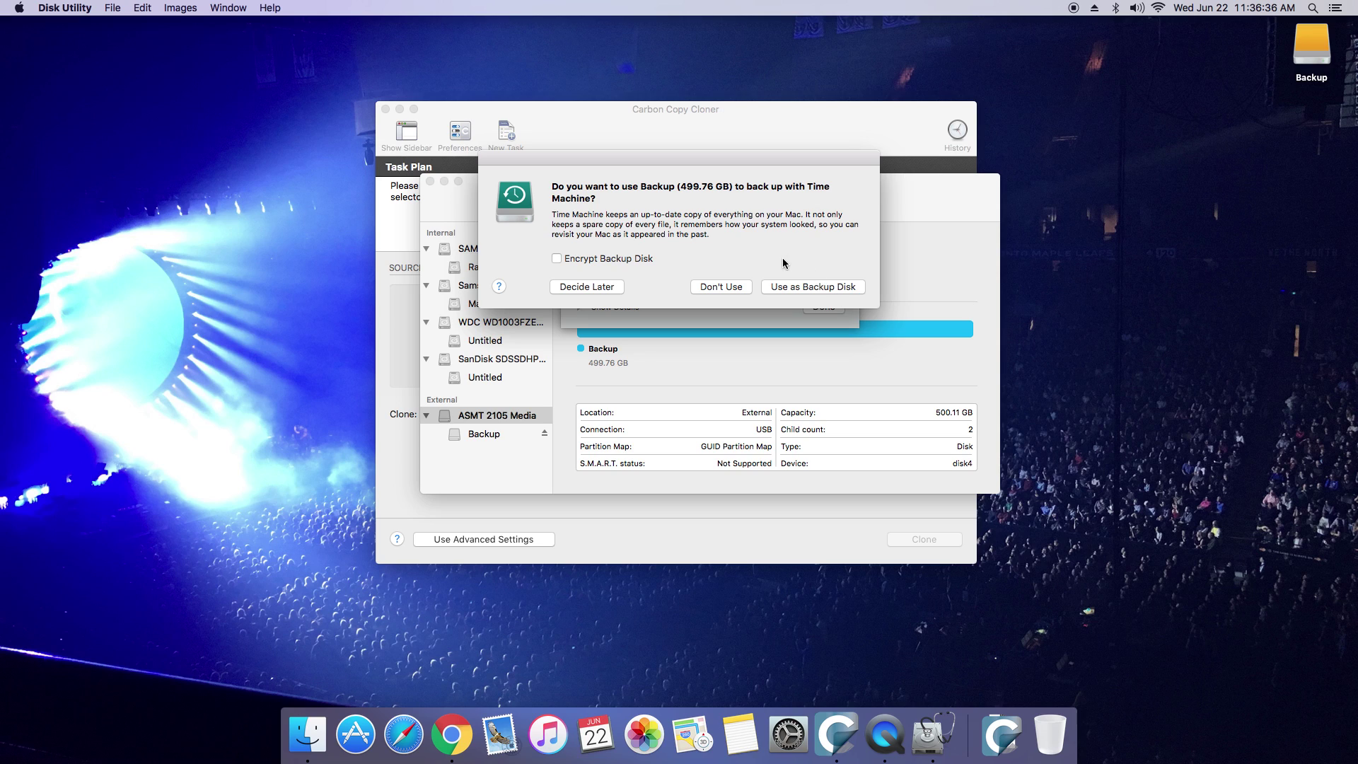
{"action": "left_click", "coordinate": [717, 287]}
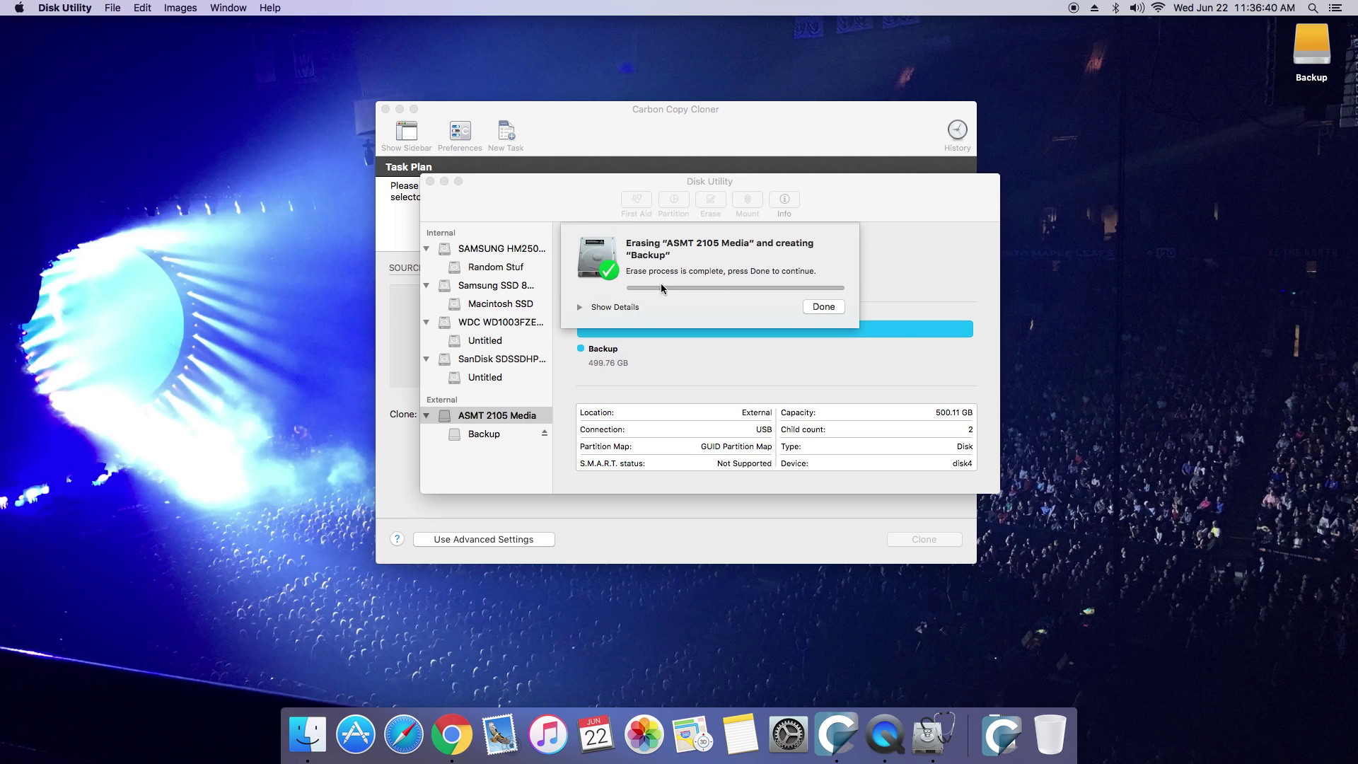
{"action": "left_click", "coordinate": [824, 308]}
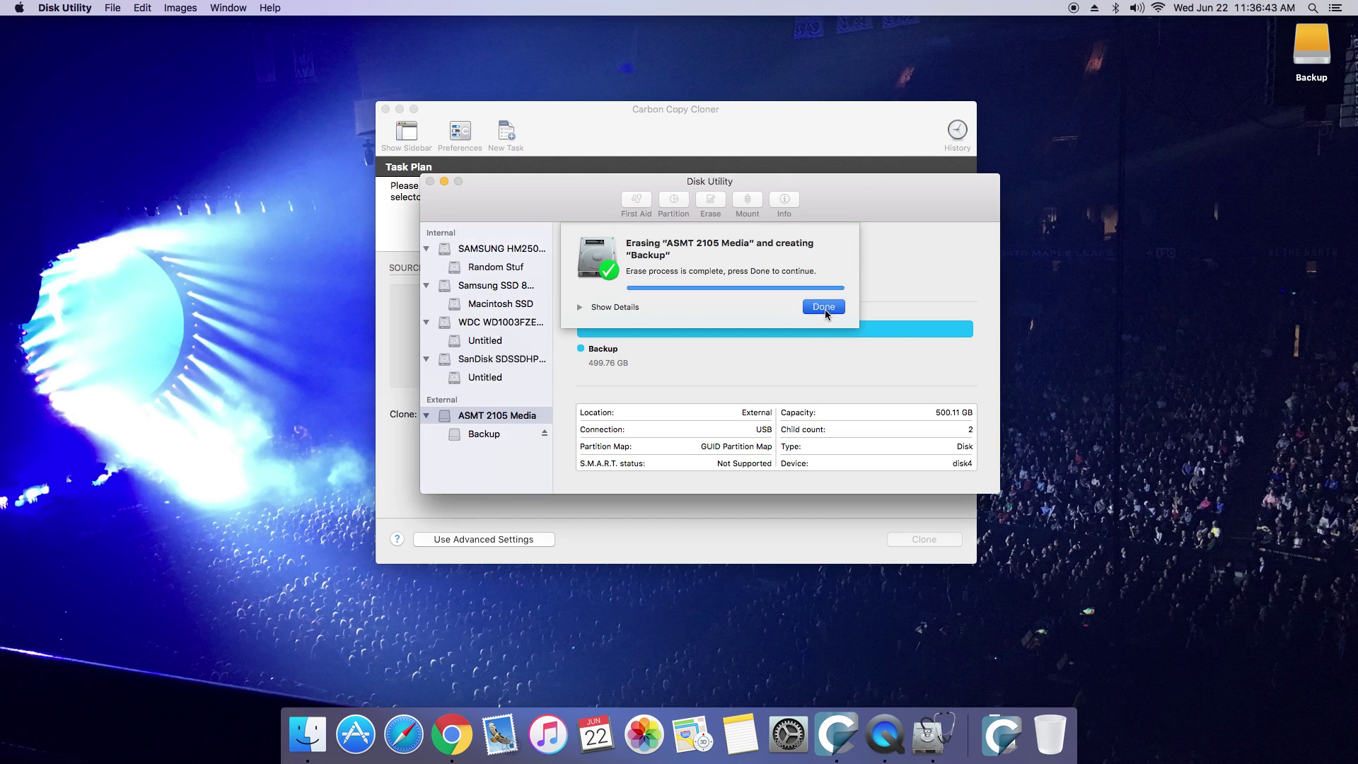
Step: Close Disk Utility and pick Macintosh SSD as Carbon Copy Cloner's source
{"action": "left_click", "coordinate": [430, 182]}
{"action": "left_click", "coordinate": [716, 110]}
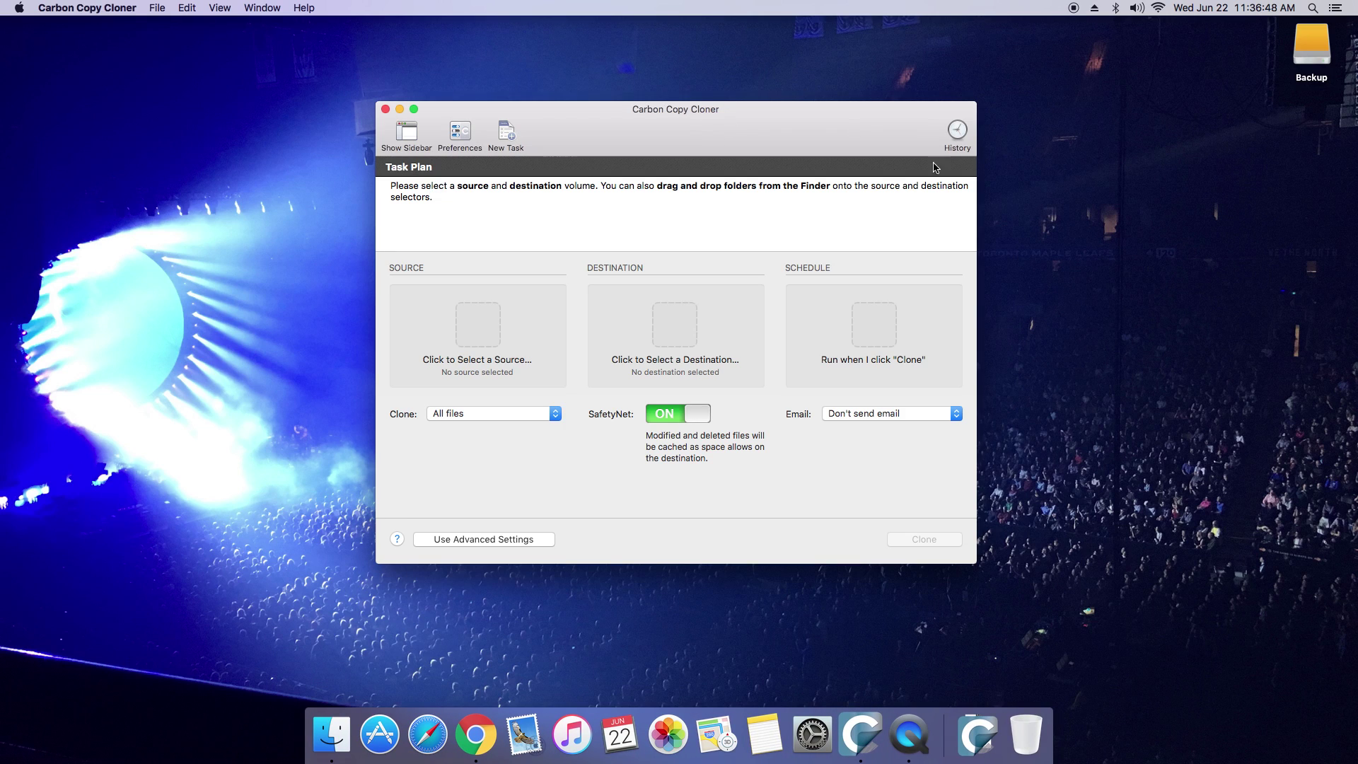
{"action": "left_click", "coordinate": [481, 330]}
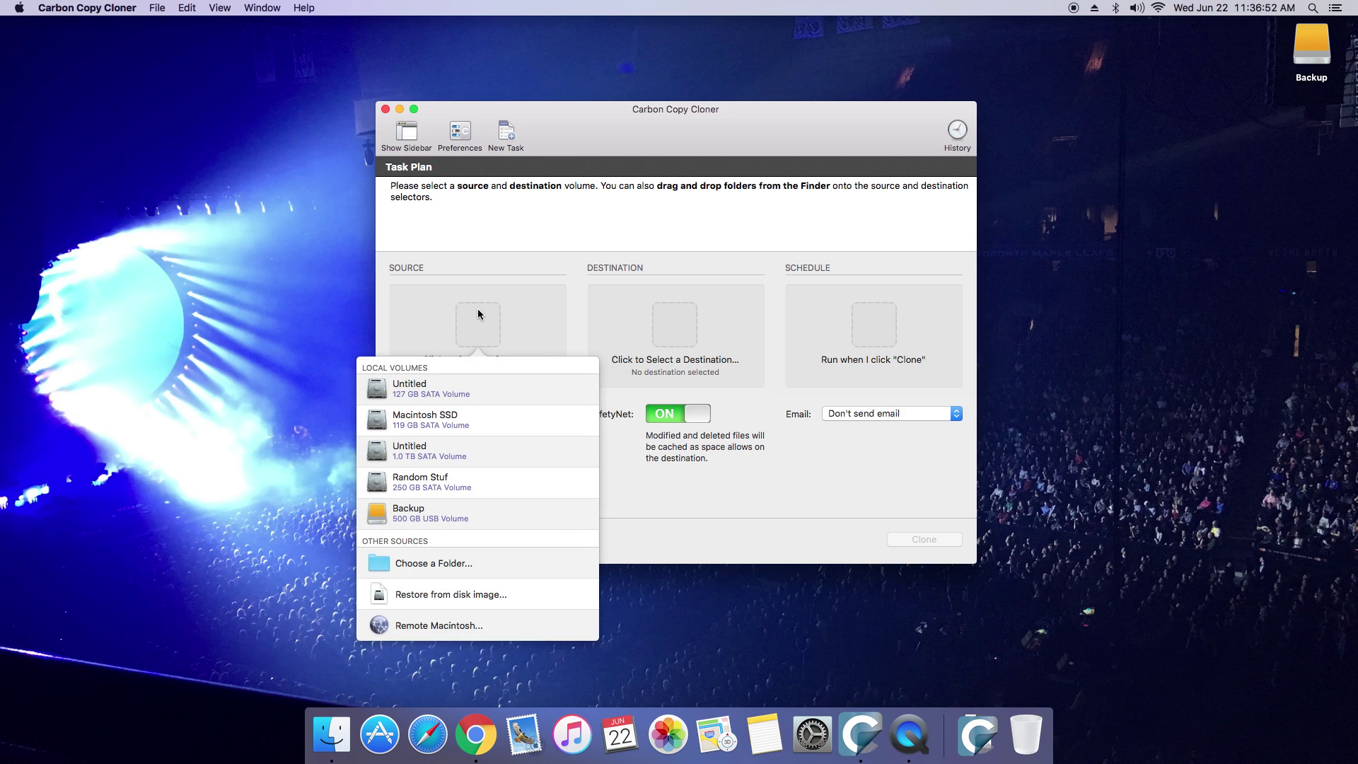
{"action": "mouse_move", "coordinate": [446, 419]}
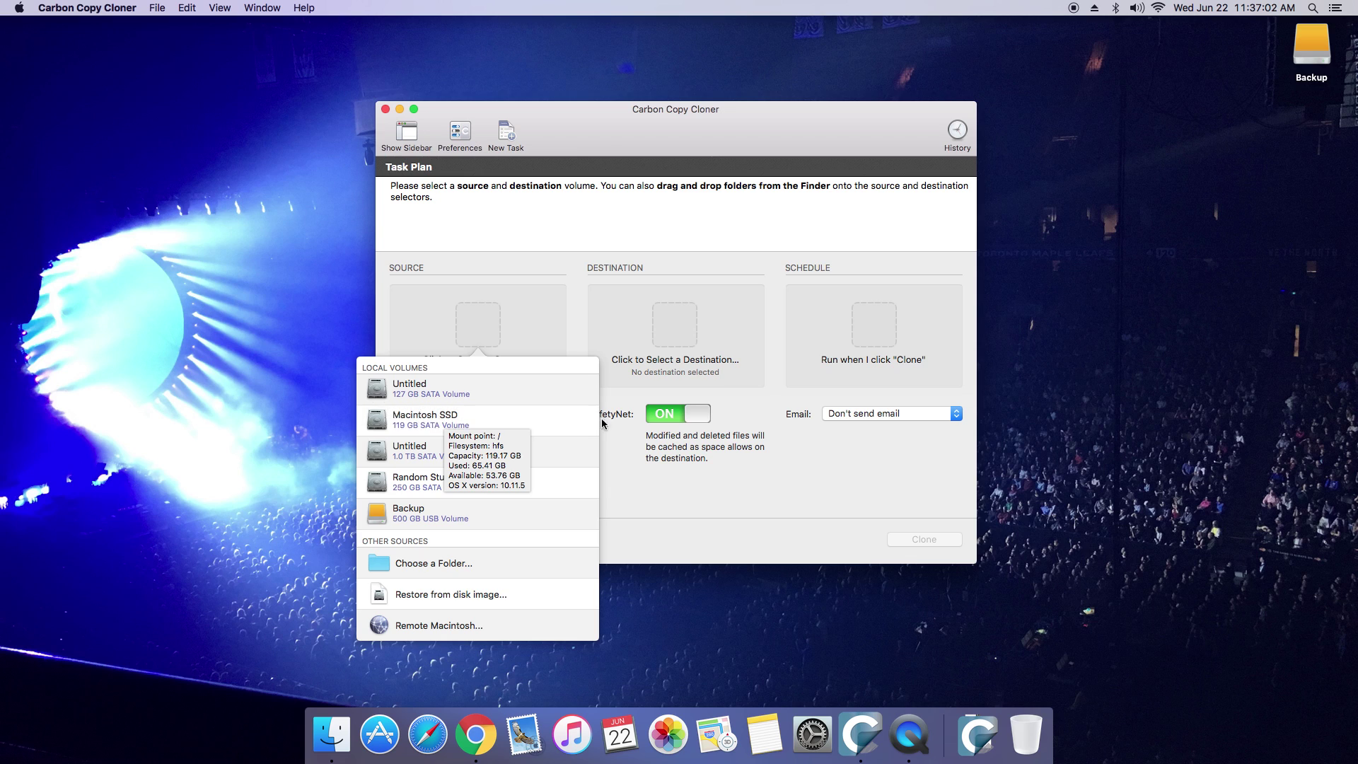
{"action": "left_click", "coordinate": [440, 420]}
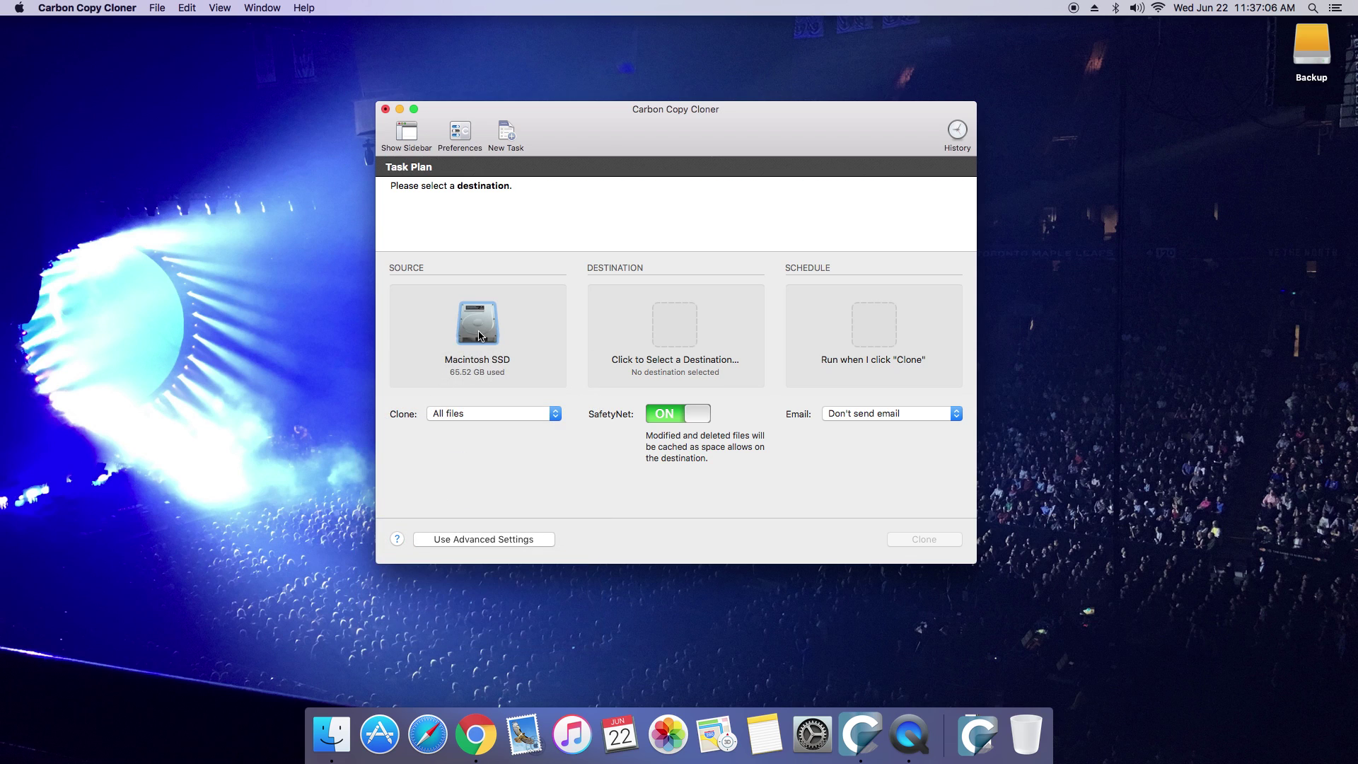
Step: Pick the Backup volume (499.32 GB free) from Local Volumes as the destination
{"action": "mouse_move", "coordinate": [479, 335]}
{"action": "left_click", "coordinate": [676, 338]}
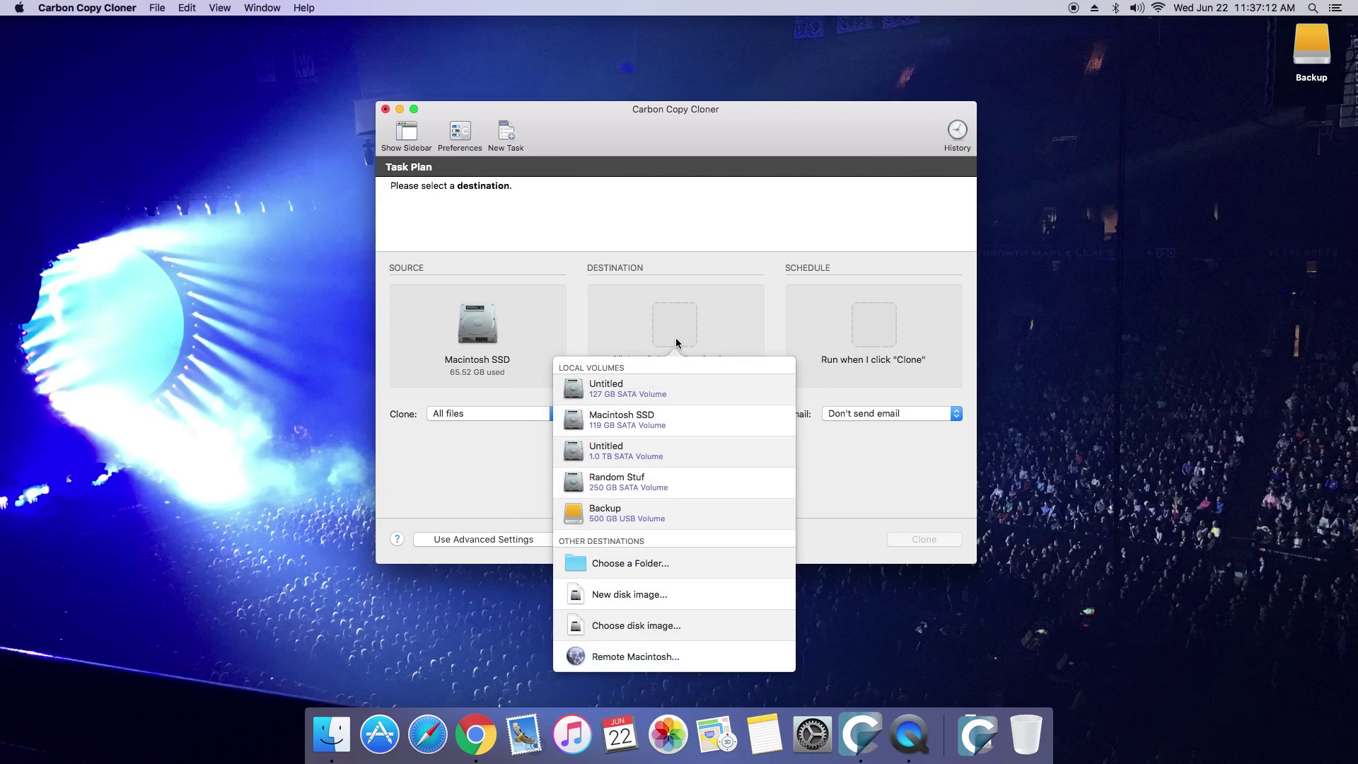
{"action": "left_click", "coordinate": [605, 518]}
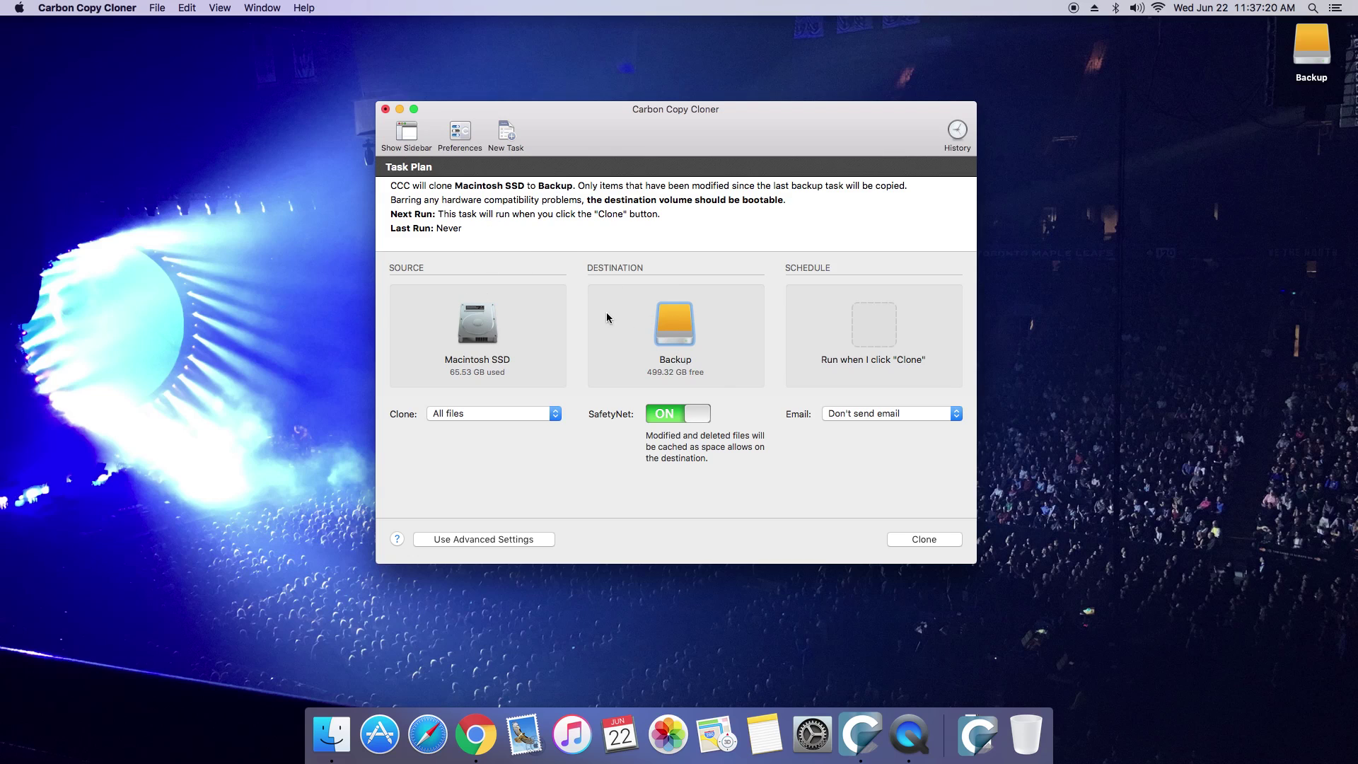
{"action": "left_click", "coordinate": [864, 329]}
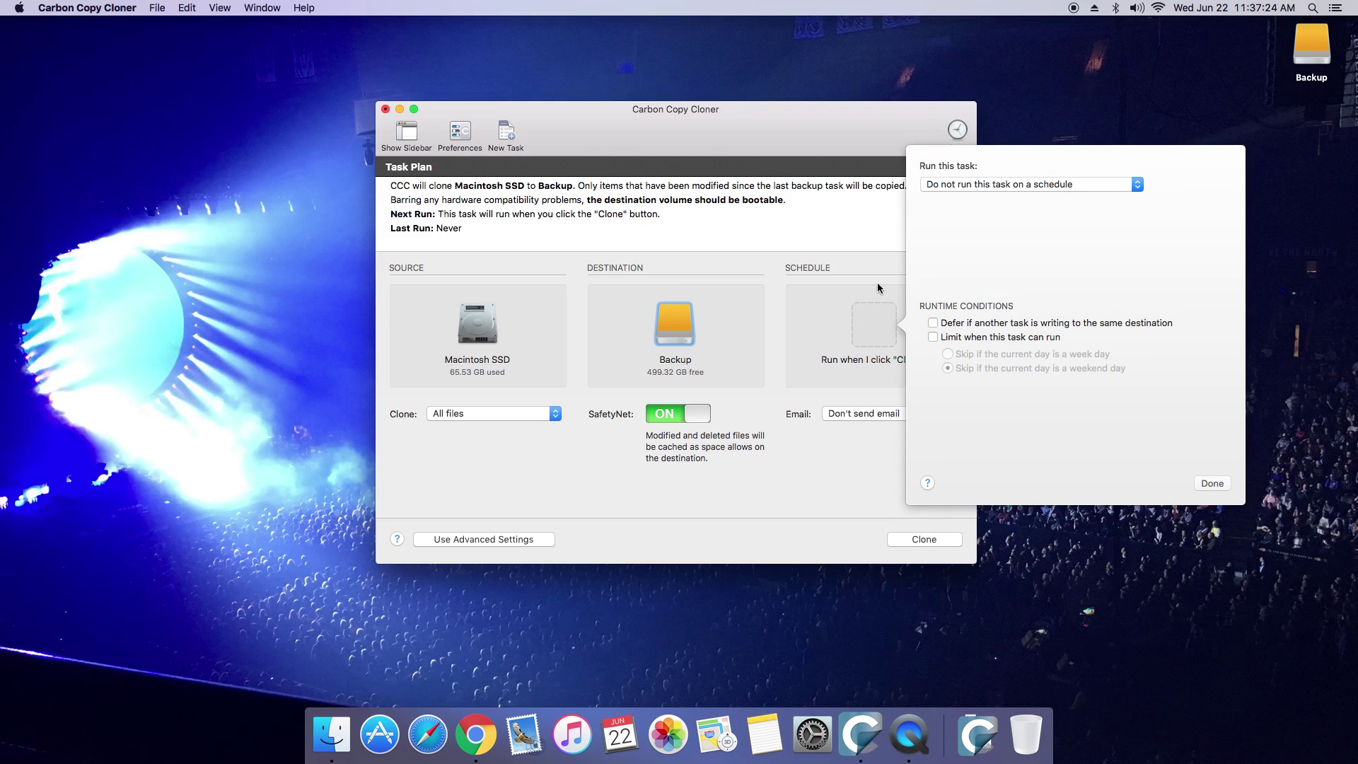
{"action": "left_click", "coordinate": [979, 184]}
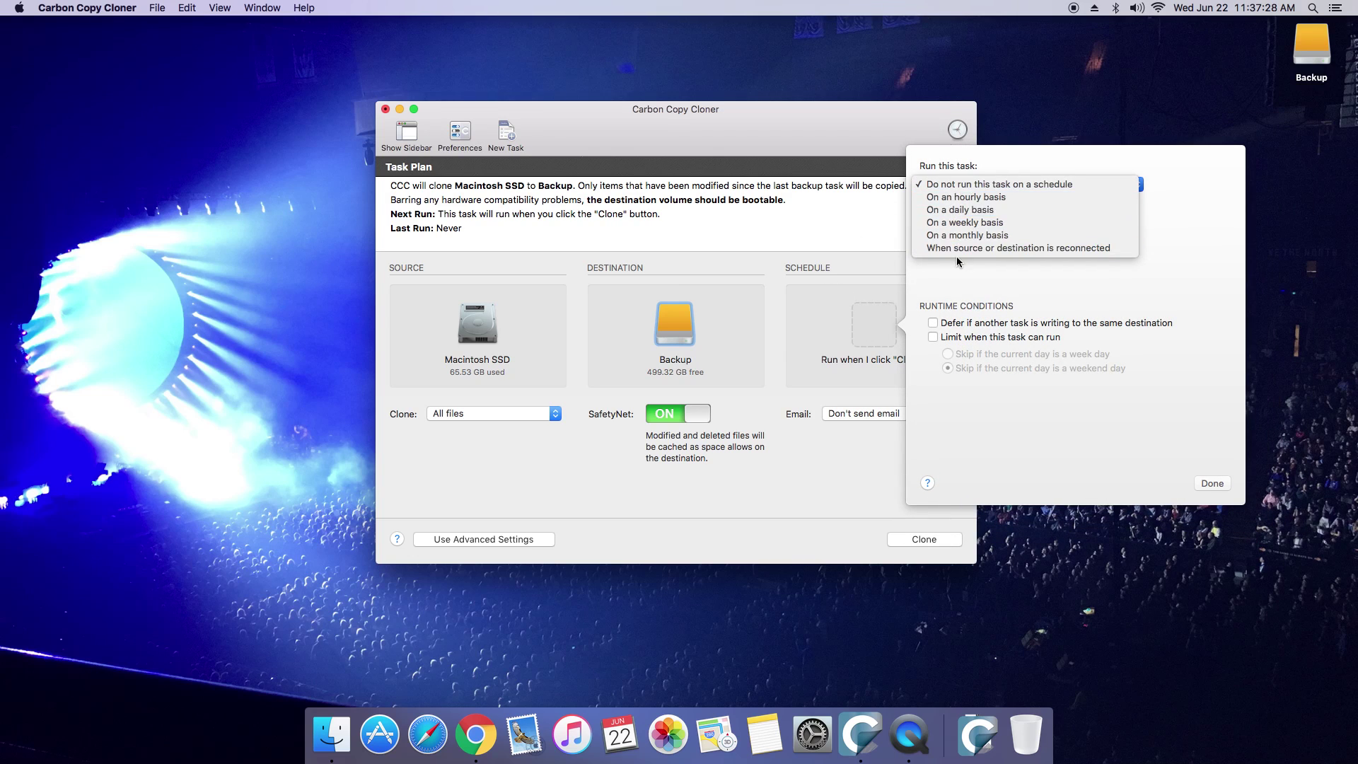
{"action": "left_click", "coordinate": [835, 252]}
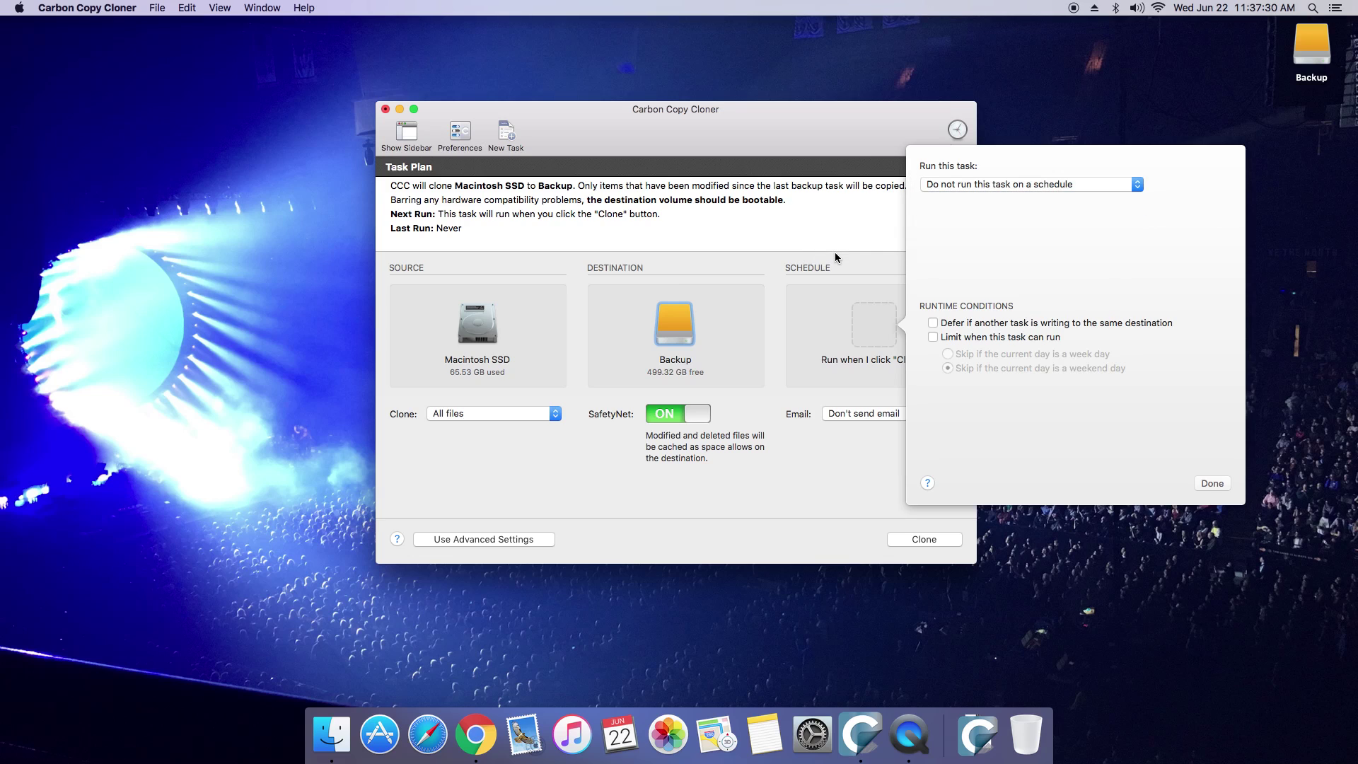
{"action": "left_click", "coordinate": [834, 252]}
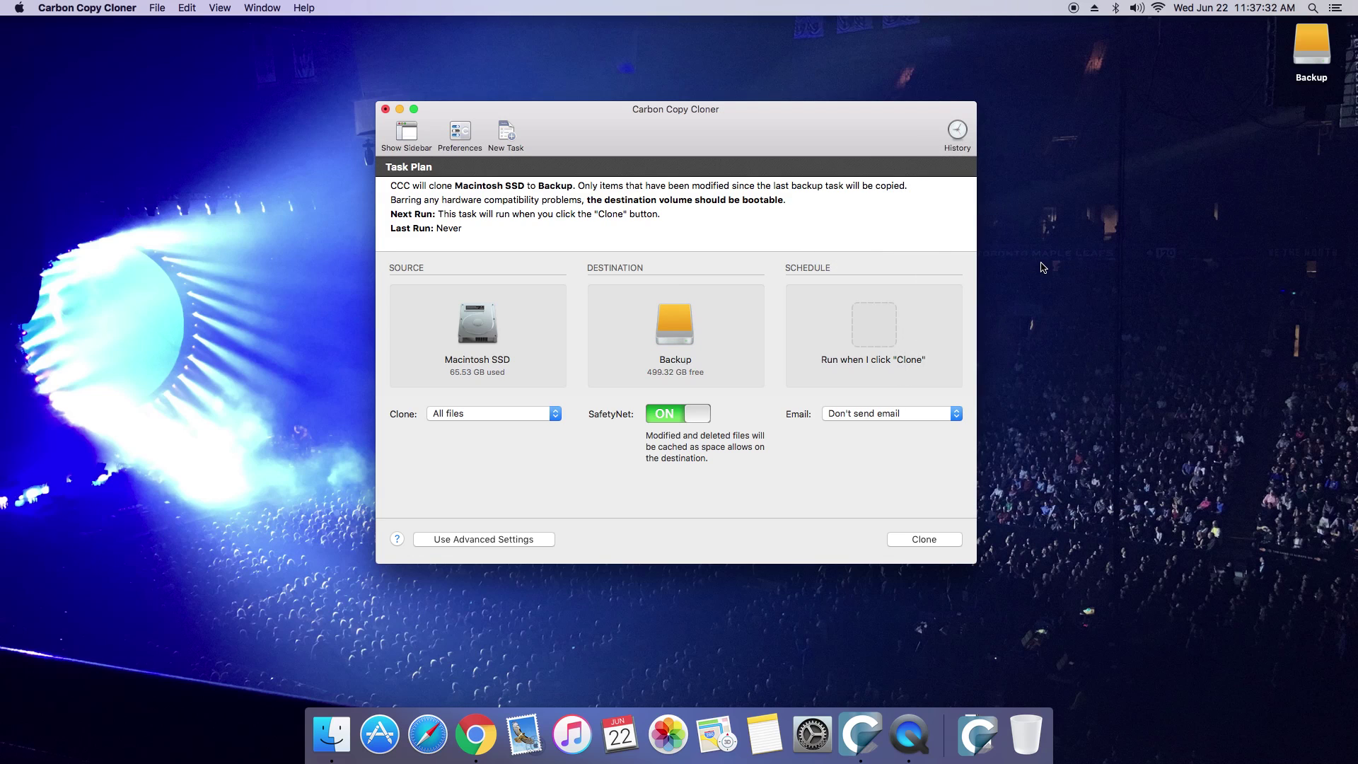
{"action": "left_click", "coordinate": [465, 413]}
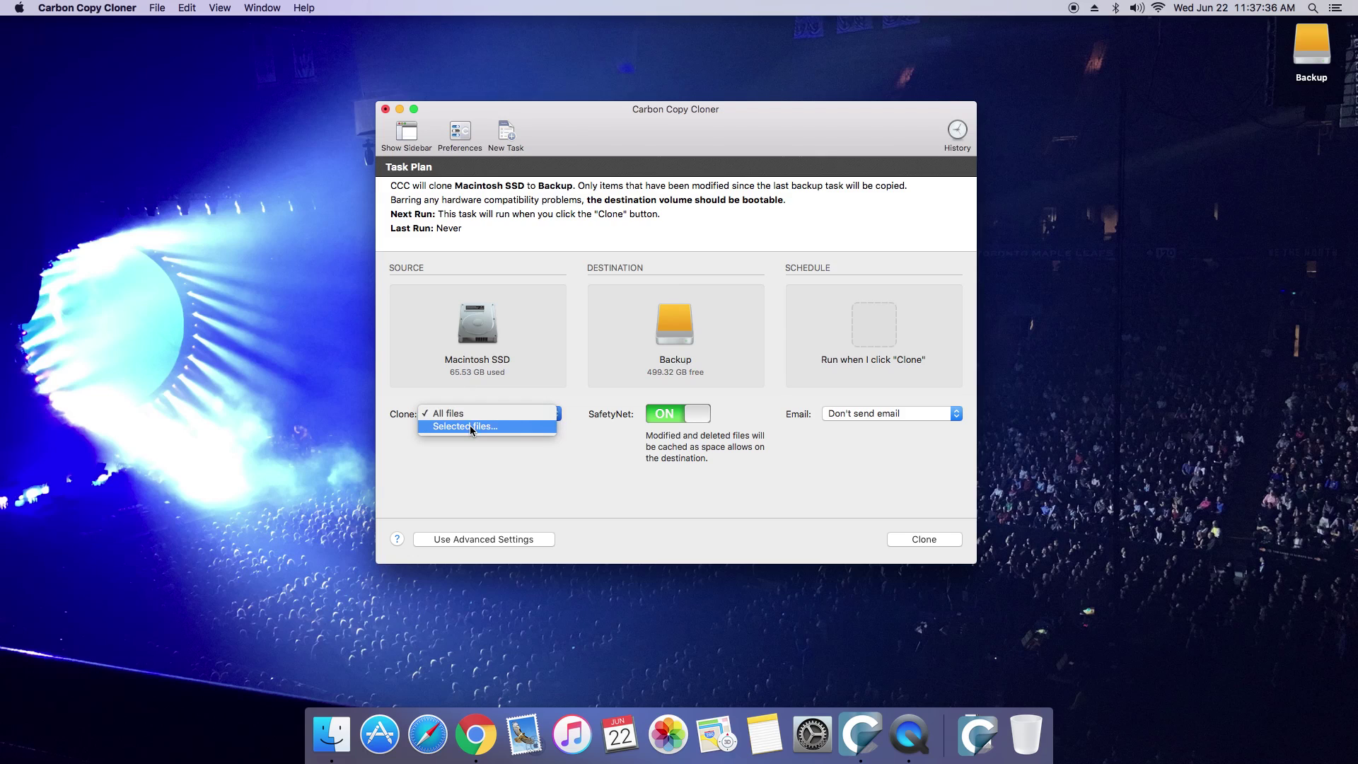
Step: Start cloning All files from Macintosh SSD to Backup
{"action": "left_click", "coordinate": [532, 507]}
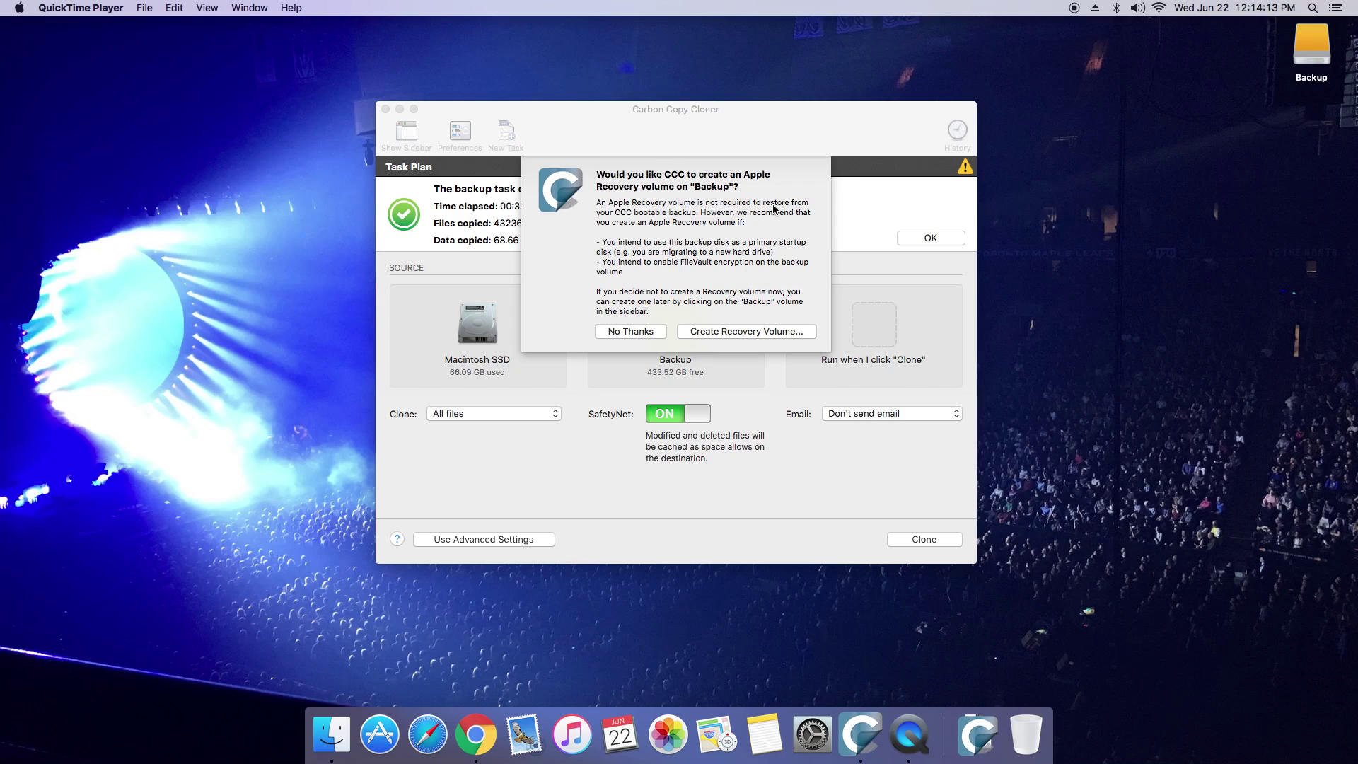
Step: Create a Recovery HD volume on Backup and acknowledge the success alert
{"action": "left_click", "coordinate": [756, 338]}
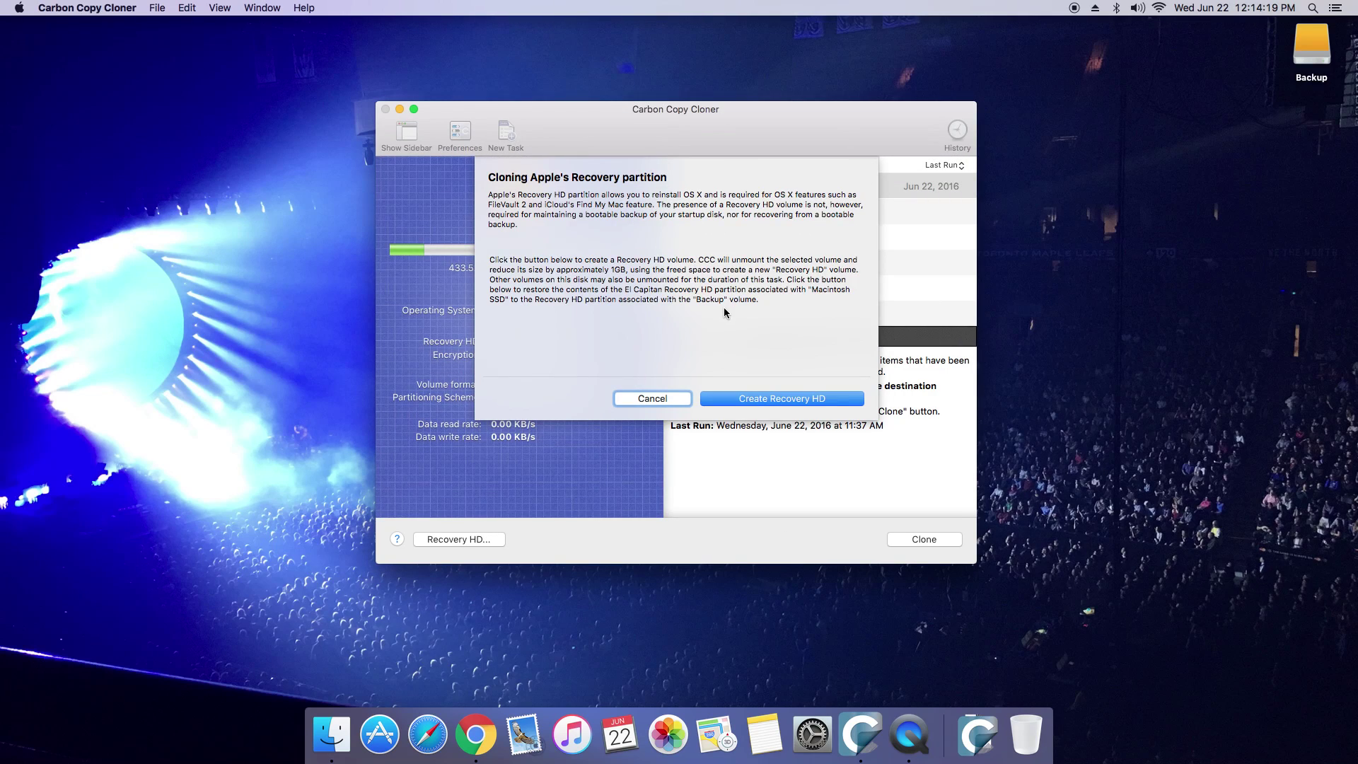
{"action": "left_click", "coordinate": [794, 398]}
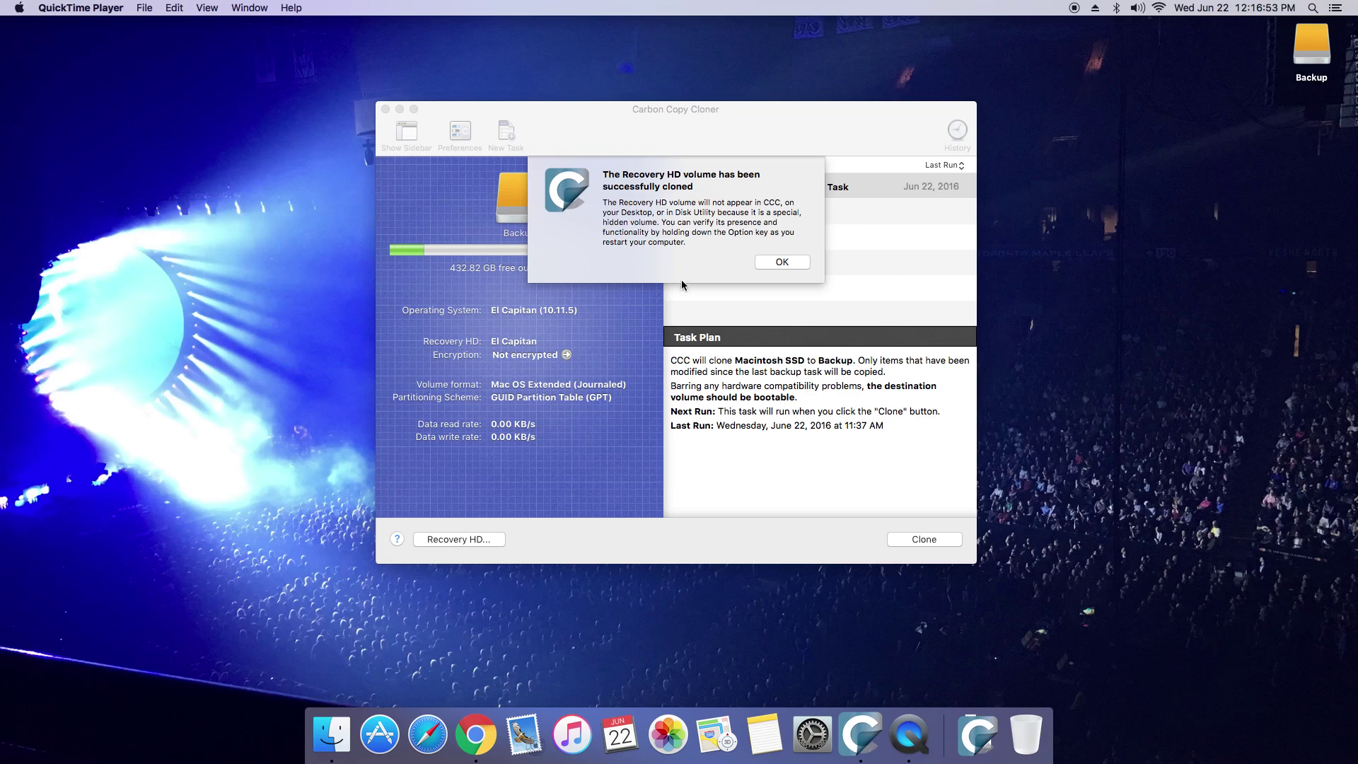
{"action": "left_click", "coordinate": [795, 262]}
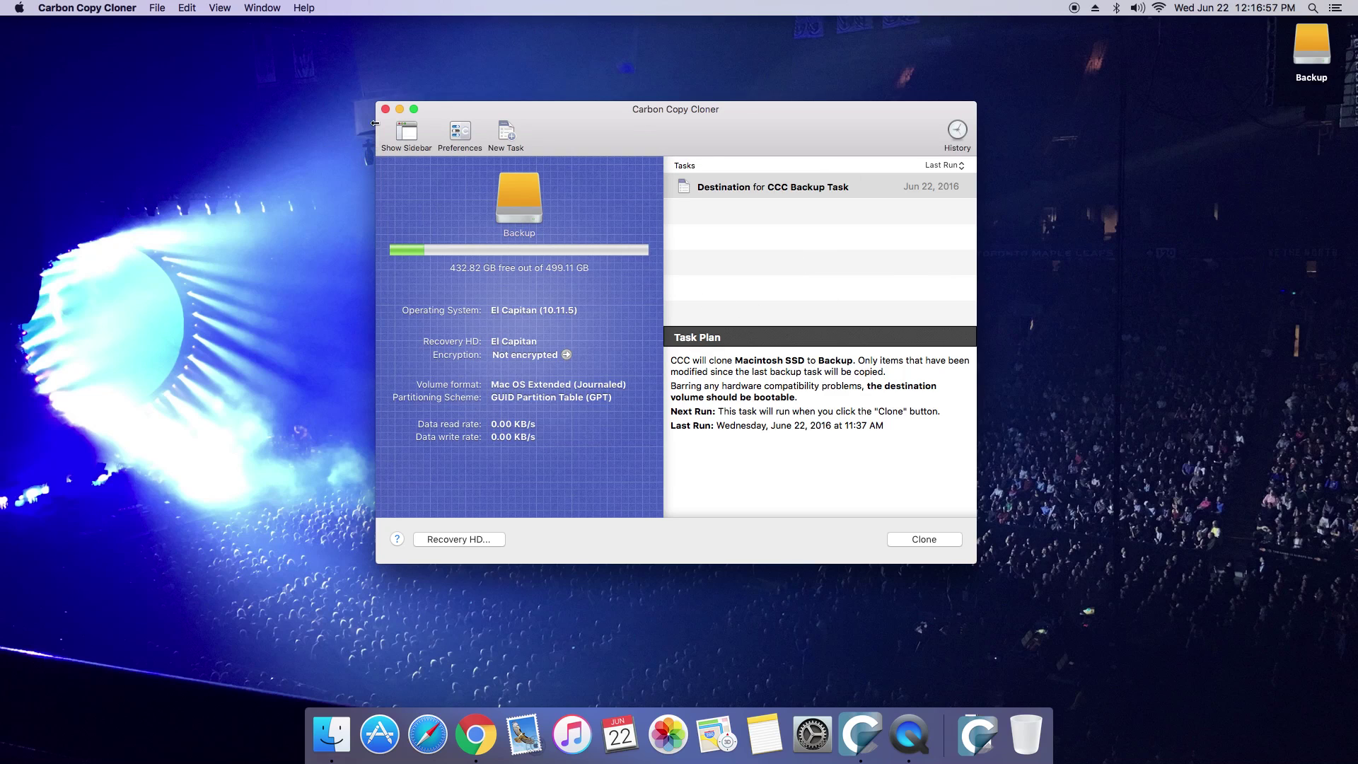
Step: Quit Carbon Copy Cloner and open the Backup drive's contents in a centred Finder window
{"action": "left_click", "coordinate": [385, 109]}
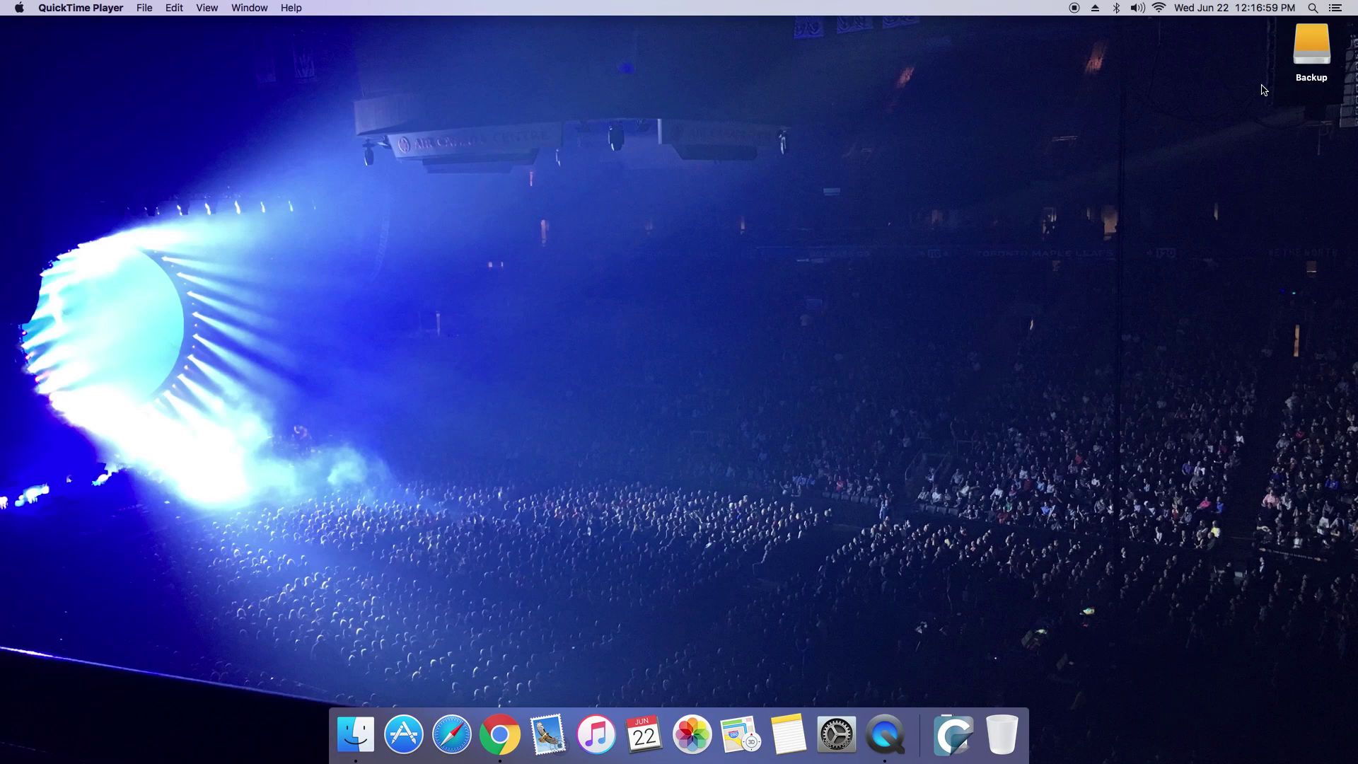
{"action": "double_click", "coordinate": [1307, 54]}
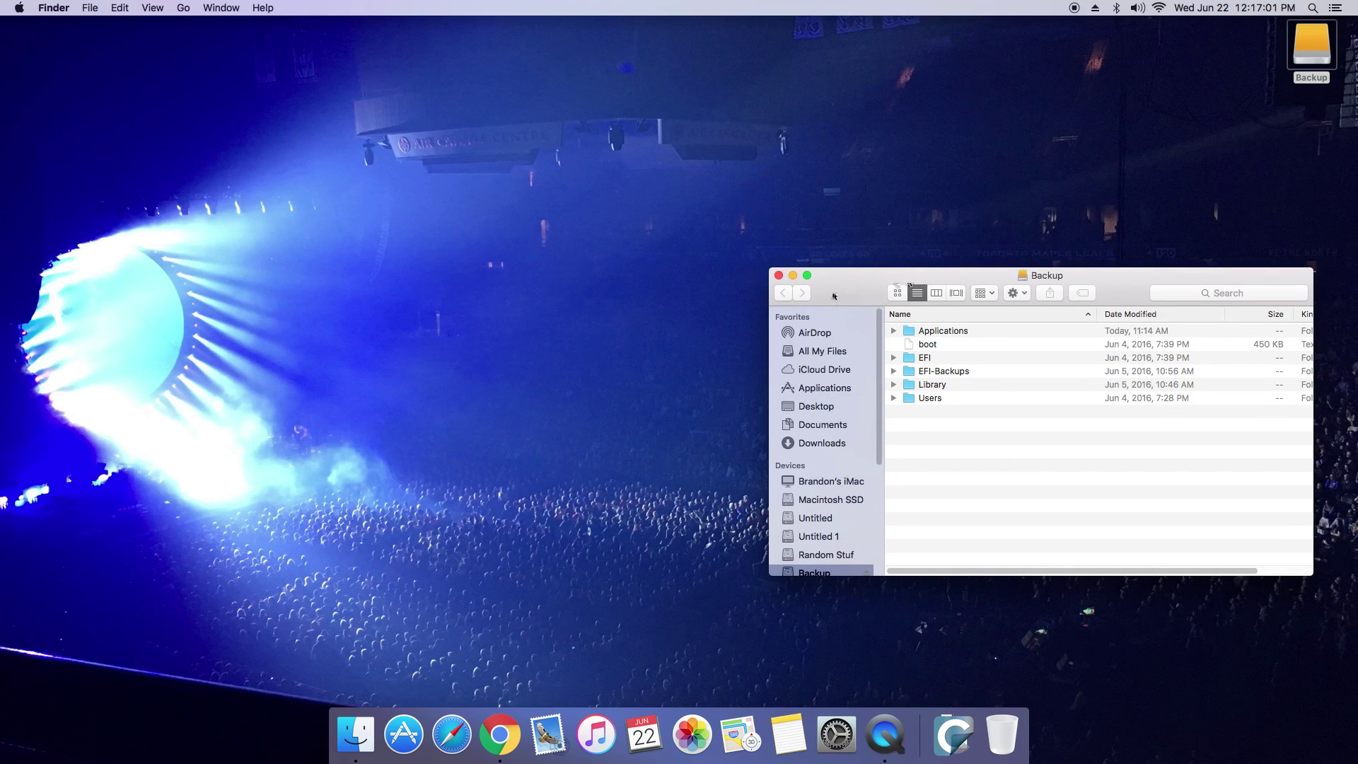
{"action": "left_click_drag", "start_coordinate": [862, 271], "coordinate": [611, 206]}
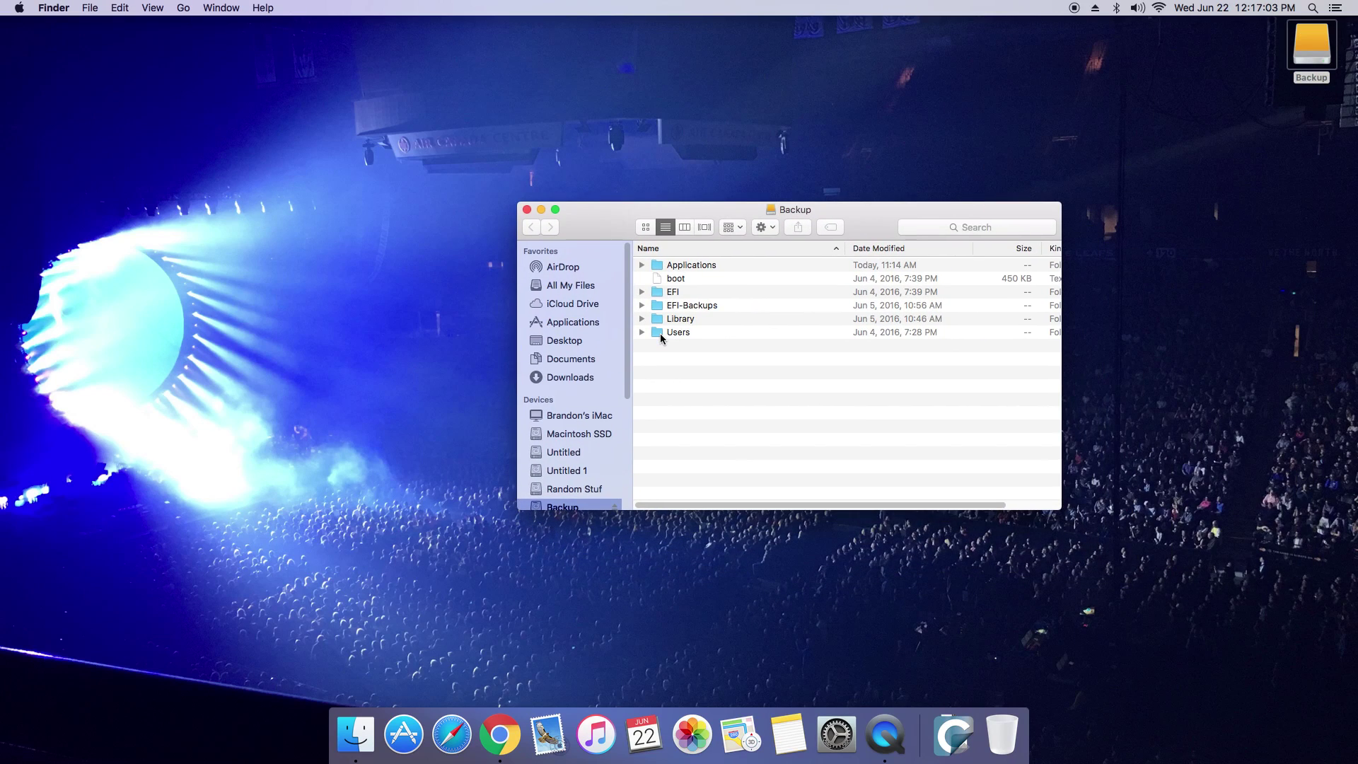
Step: Browse the Backup drive's Library folder, then close the Finder window
{"action": "double_click", "coordinate": [676, 318]}
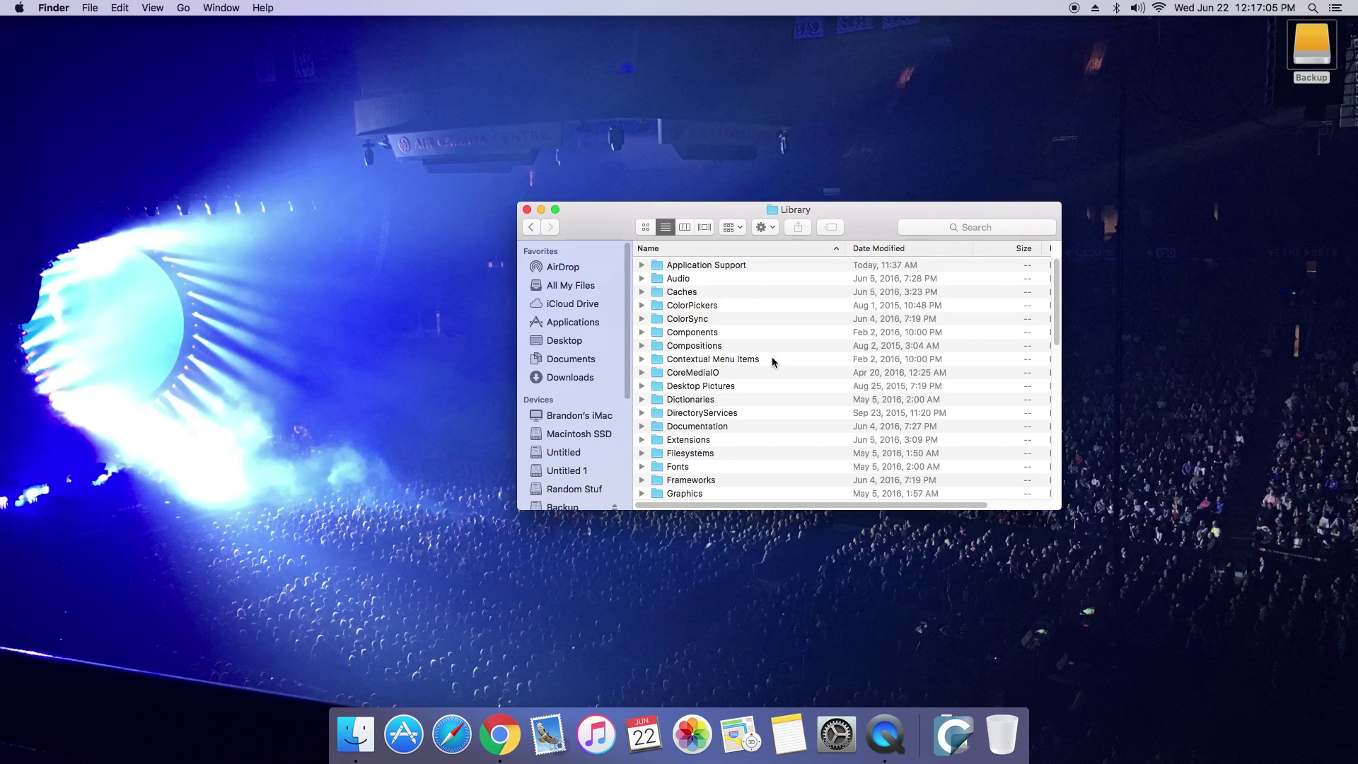
{"action": "scroll", "coordinate": [771, 357], "scroll_direction": "down", "scroll_amount": 3}
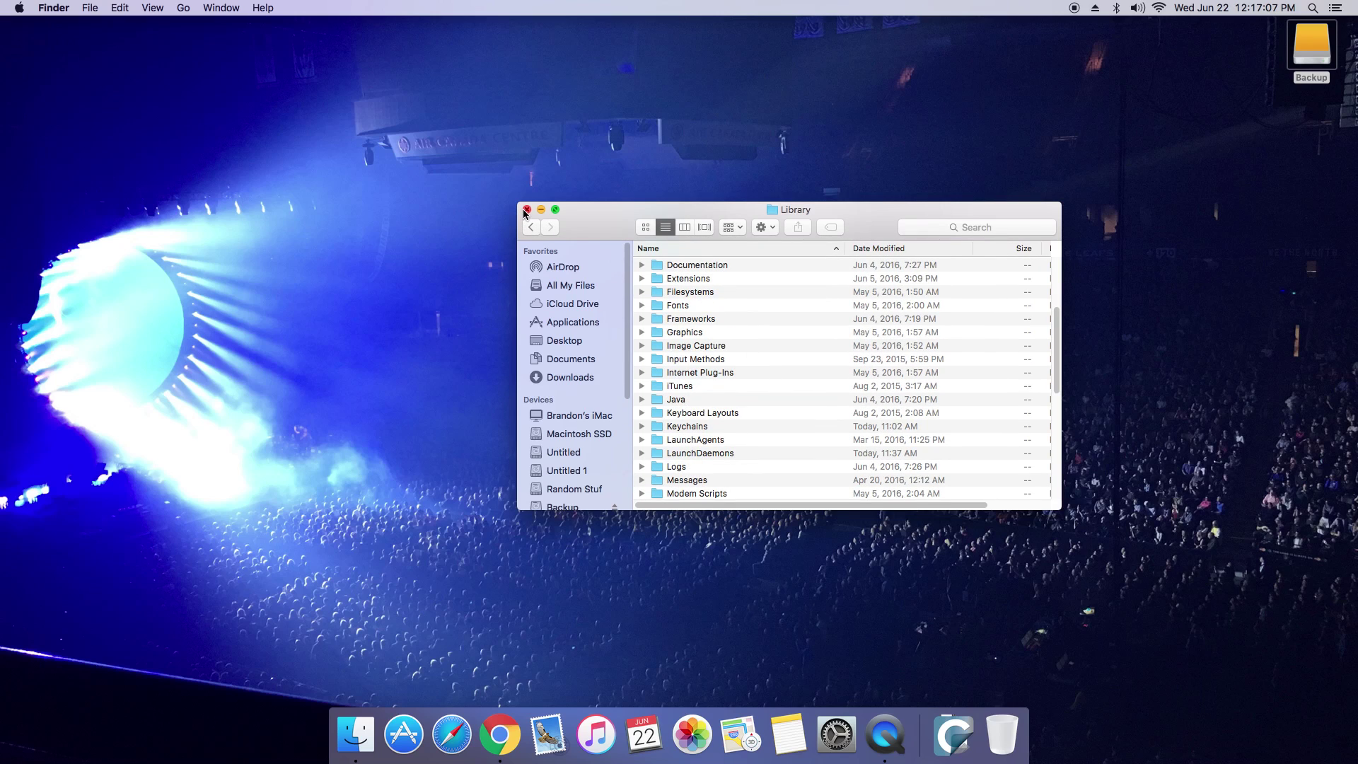
{"action": "left_click", "coordinate": [525, 210]}
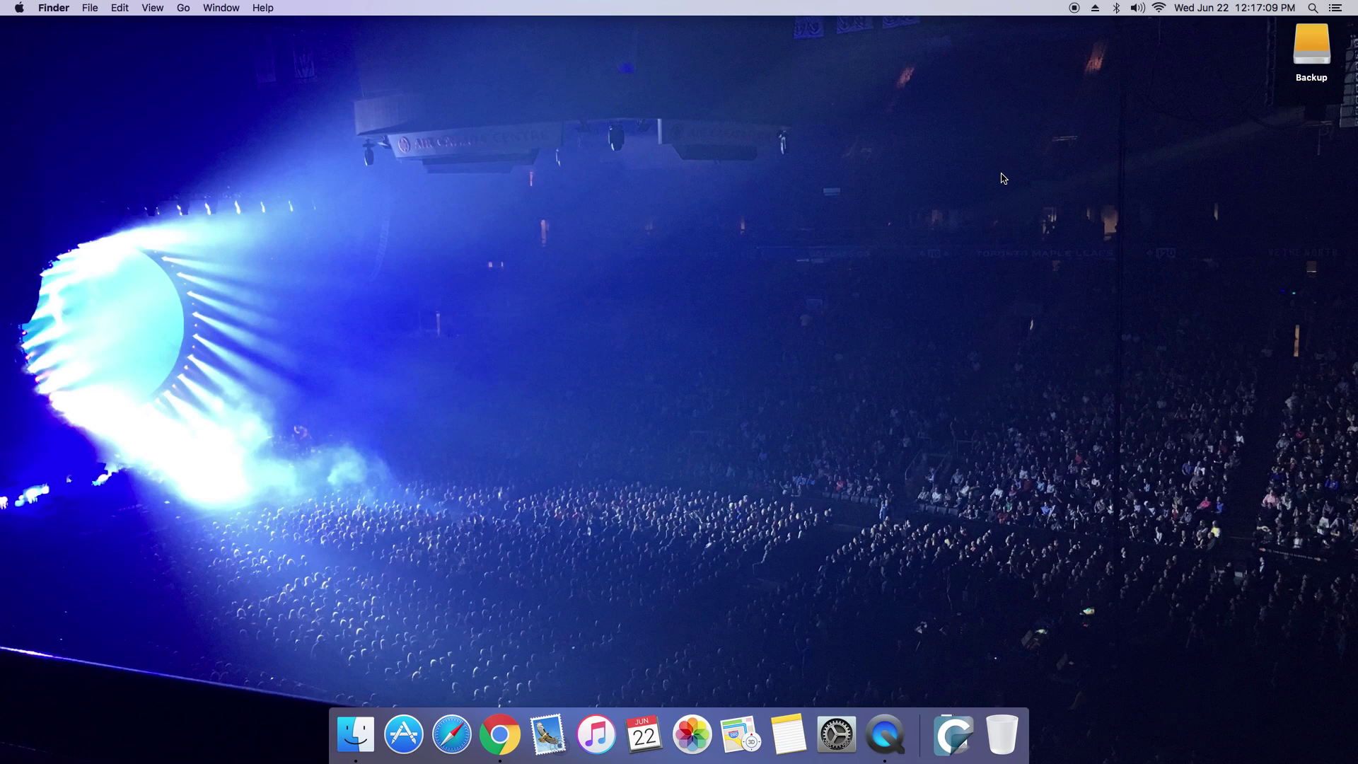